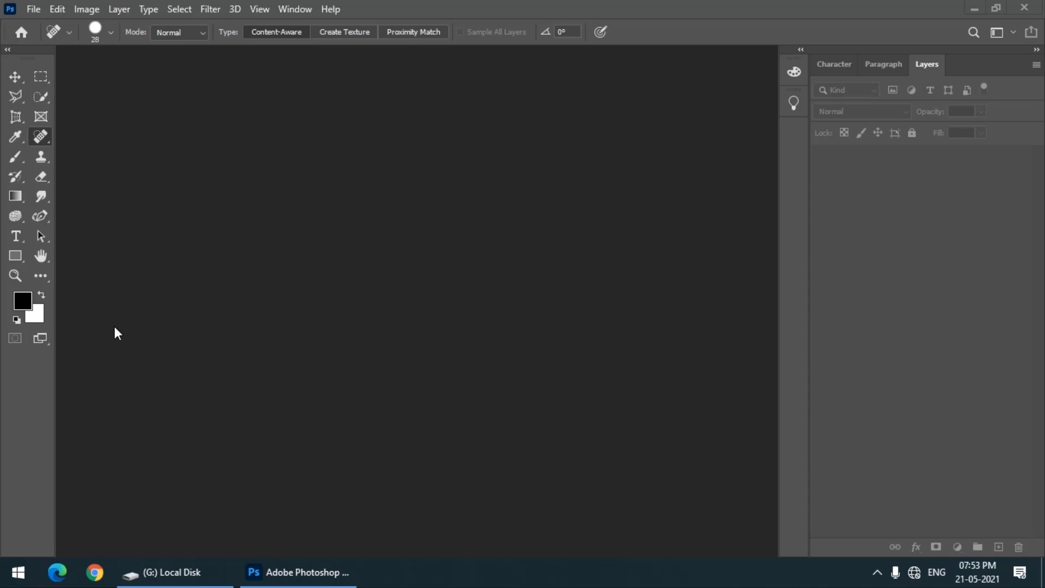
Select the Spot Healing Brush tool and open the Stain image from the Others folder
right_click(43, 135)
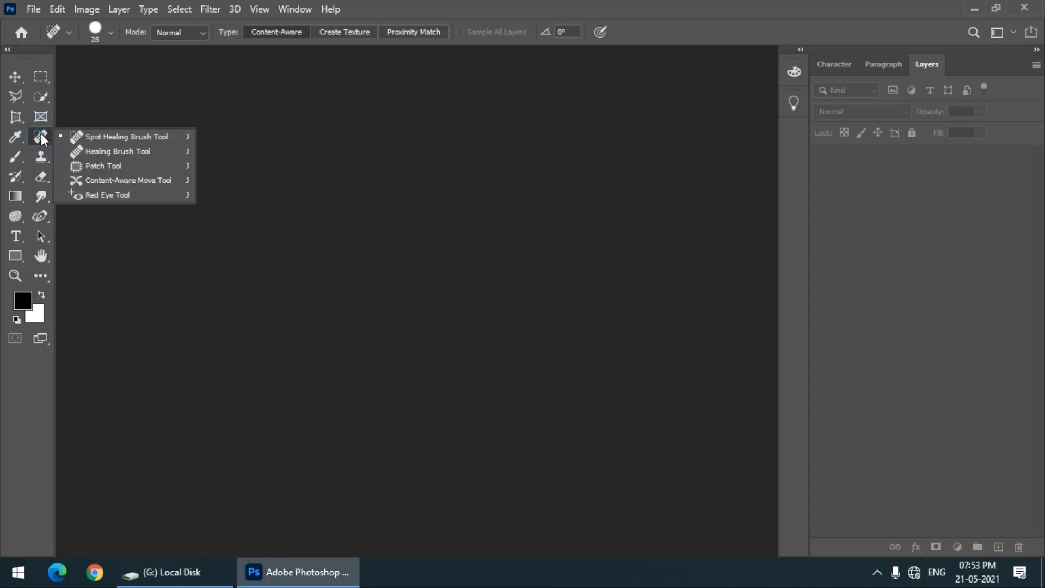
left_click(91, 138)
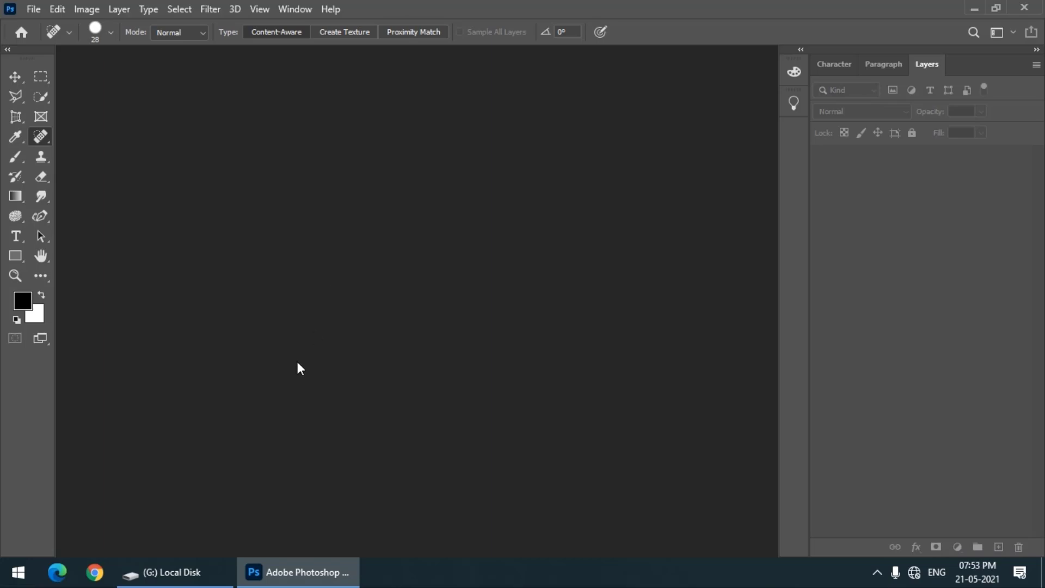
double_click(289, 327)
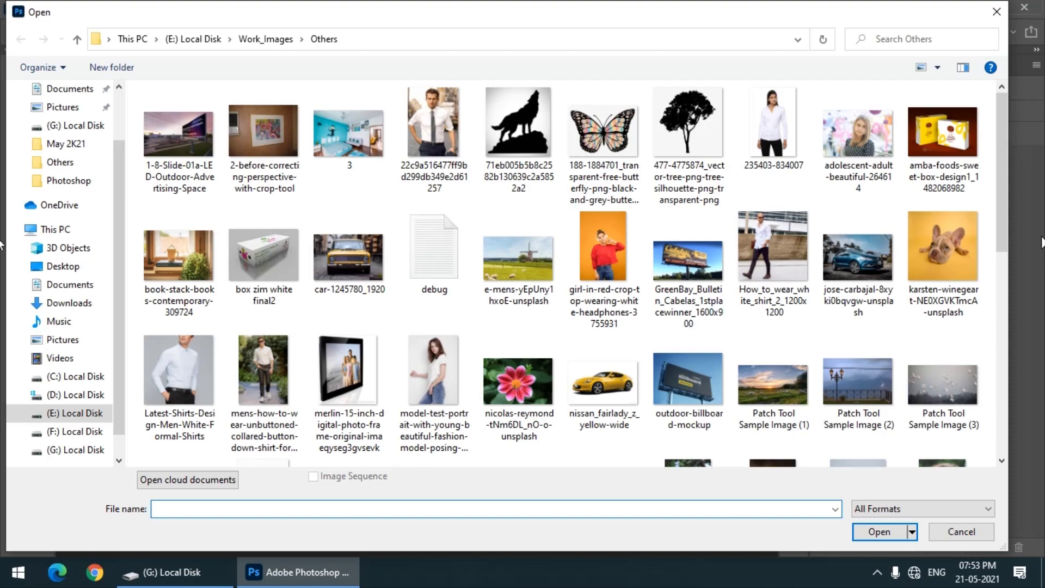
left_click_drag(1003, 233, 1000, 384)
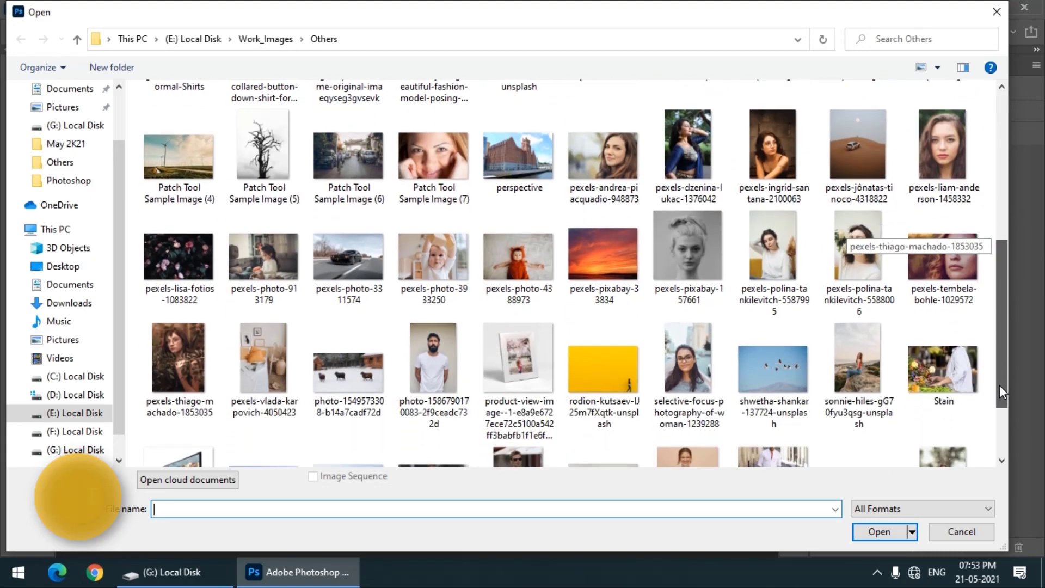
double_click(943, 366)
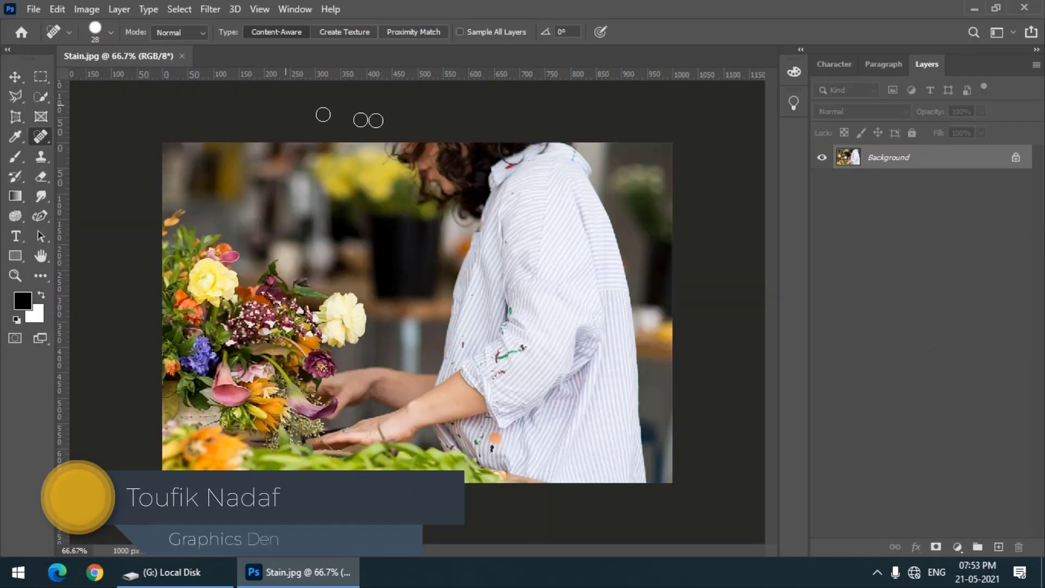
Examine the stained shirt up close and review the Spot Healing Brush's size, hardness and spacing settings
key("ctrl+plus")
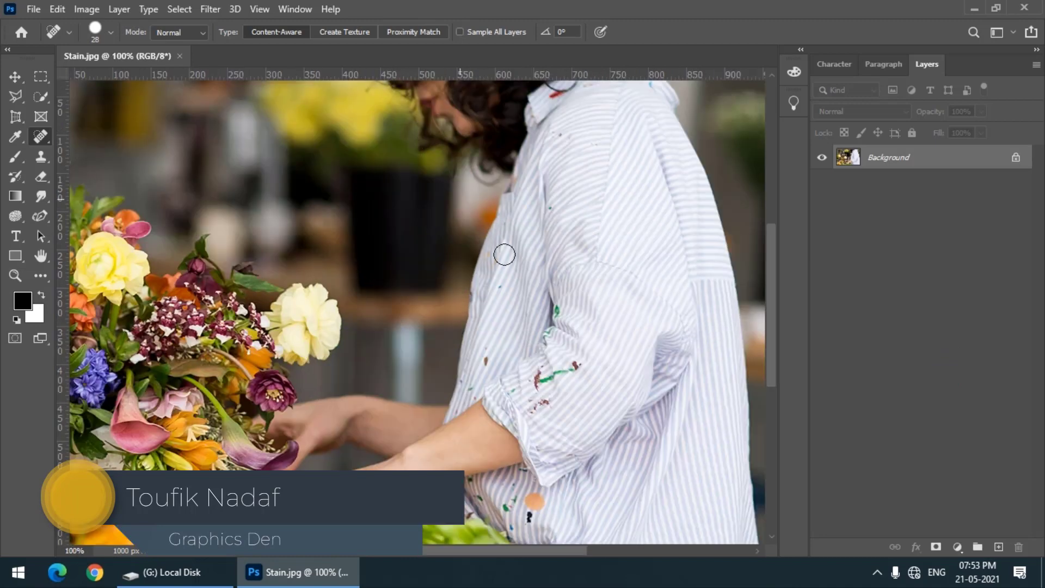
scroll(558, 413, "down", 1)
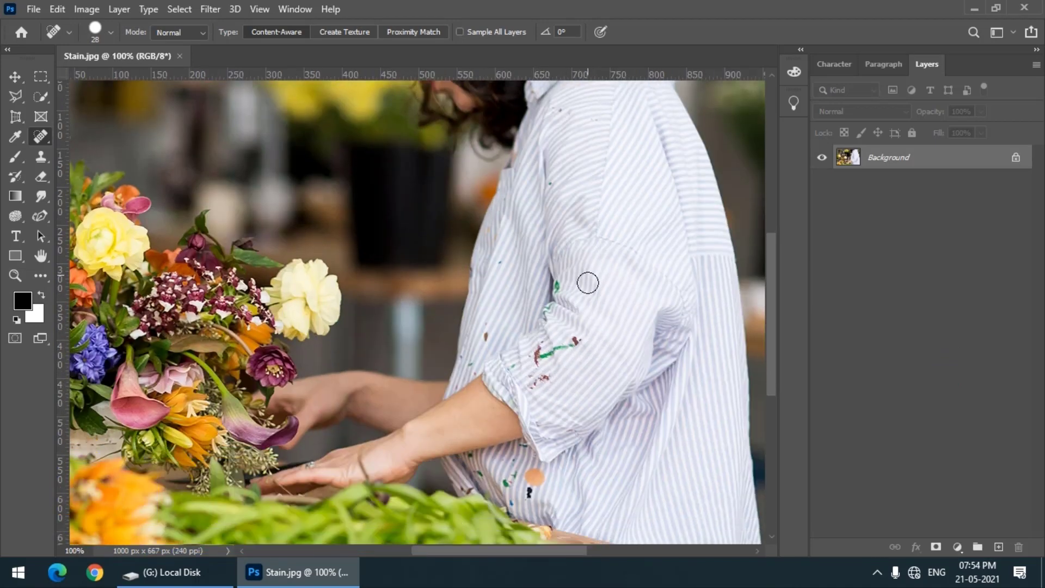
scroll(586, 282, "up", 2)
scroll(594, 248, "down", 1)
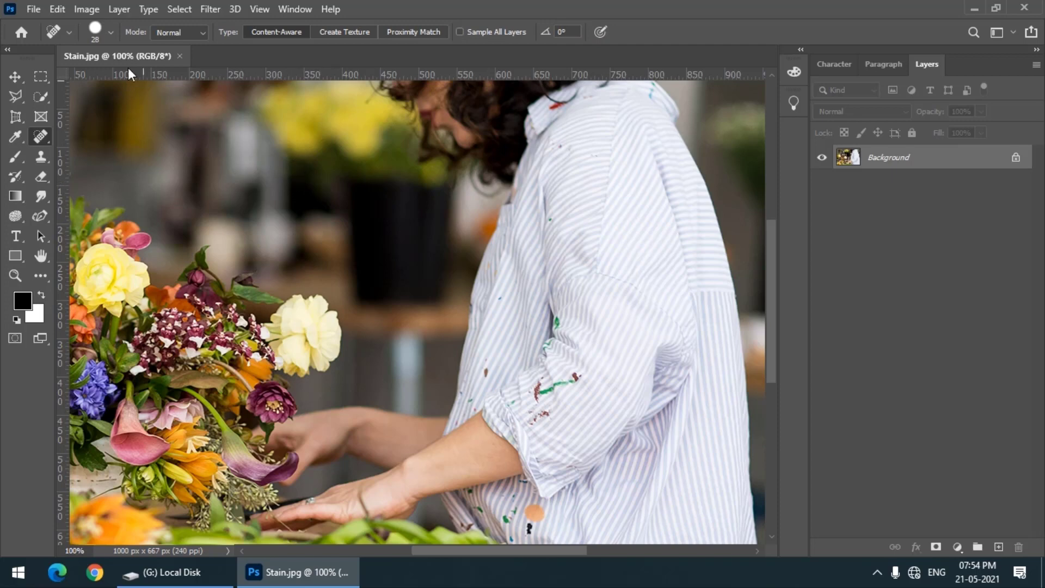
left_click(112, 35)
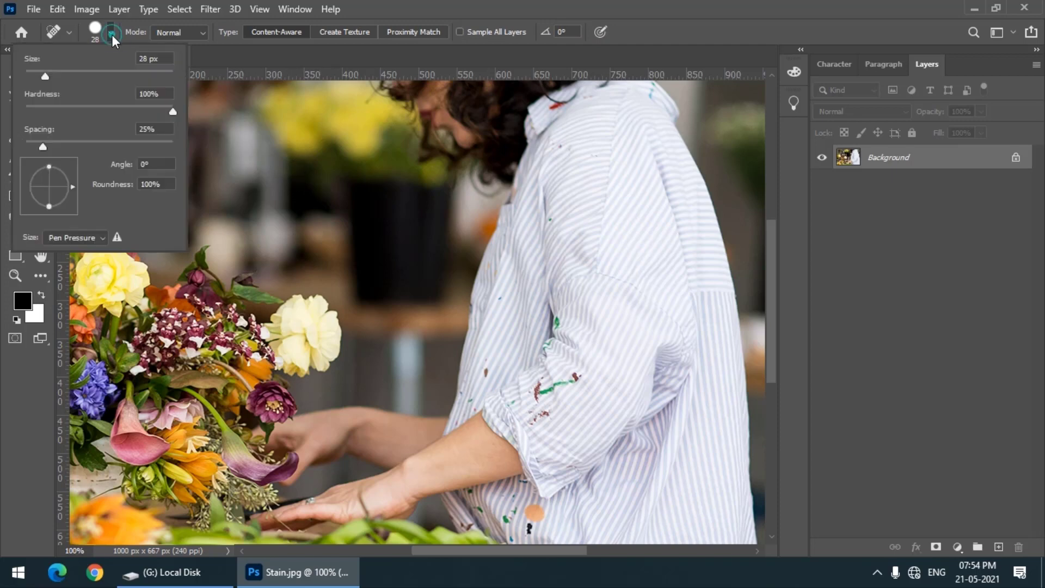
left_click(214, 58)
right_click(301, 191)
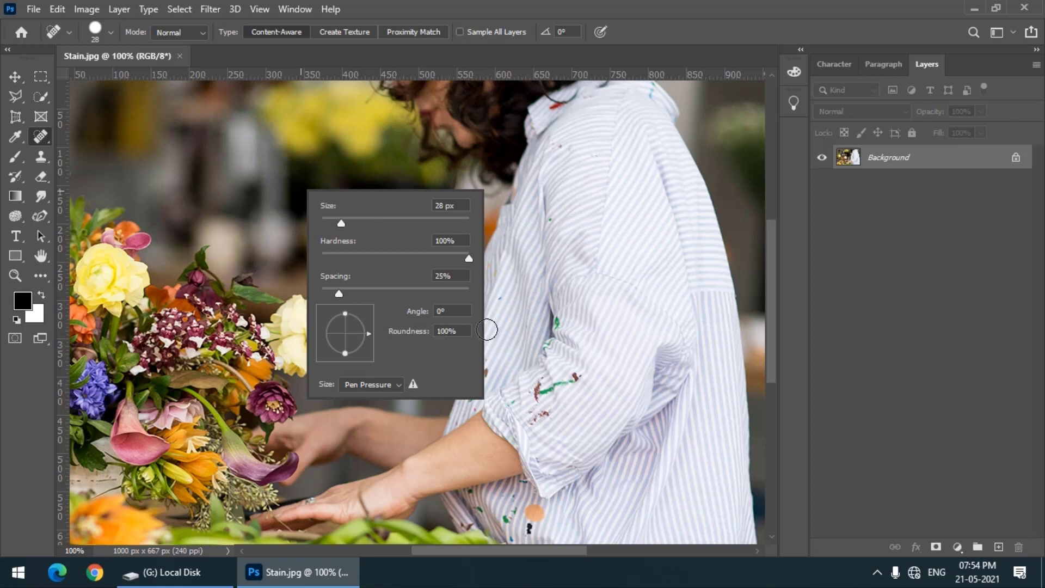
left_click(121, 64)
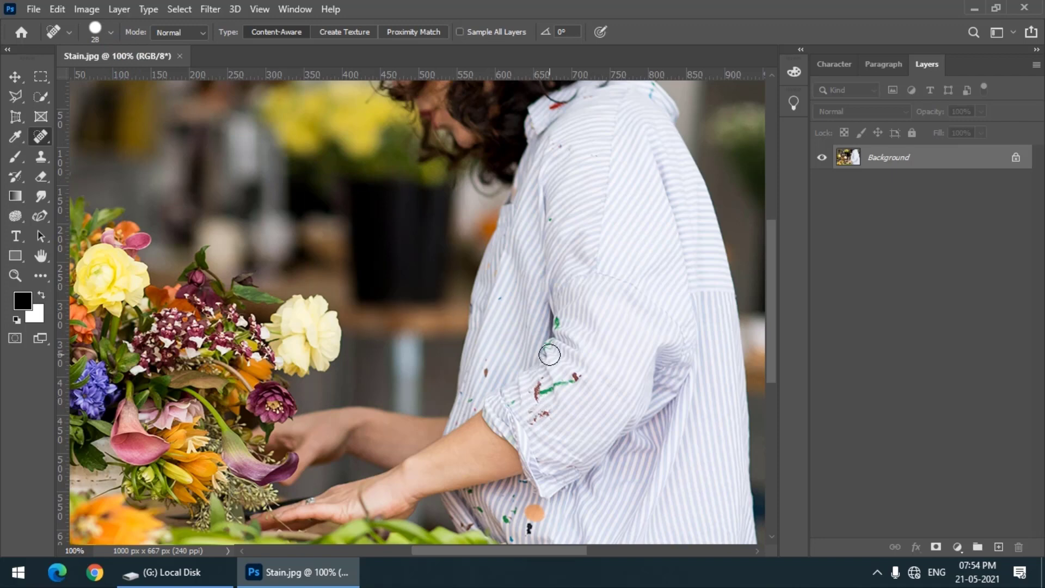
Try healing the sleeve and lower shirt stains directly on the Background layer, and revert the image to its saved state
scroll(549, 362, "down", 2)
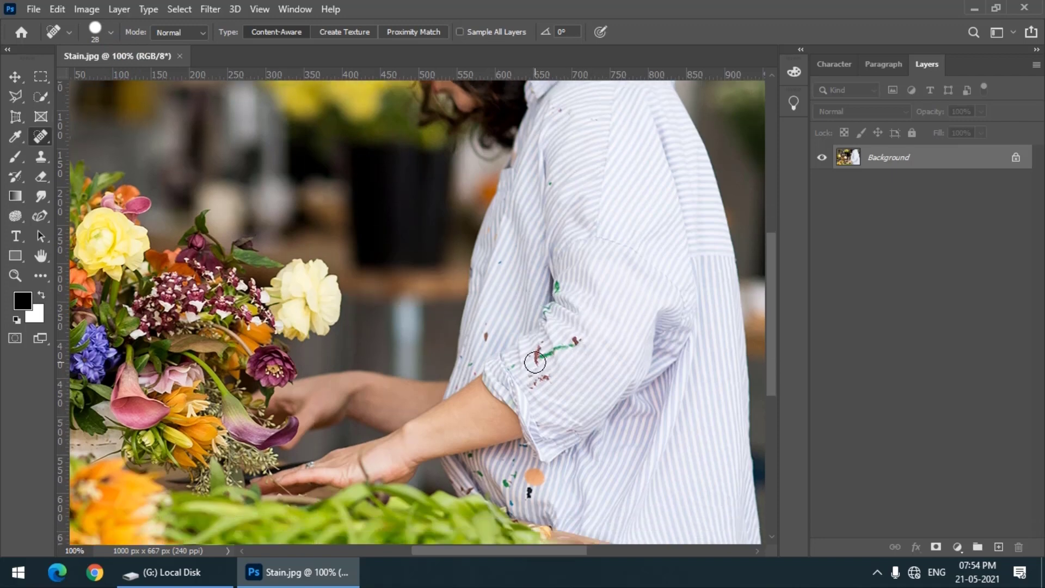
mouse_move(535, 362)
left_mouse_down()
mouse_move(594, 342)
mouse_move(530, 383)
left_mouse_up()
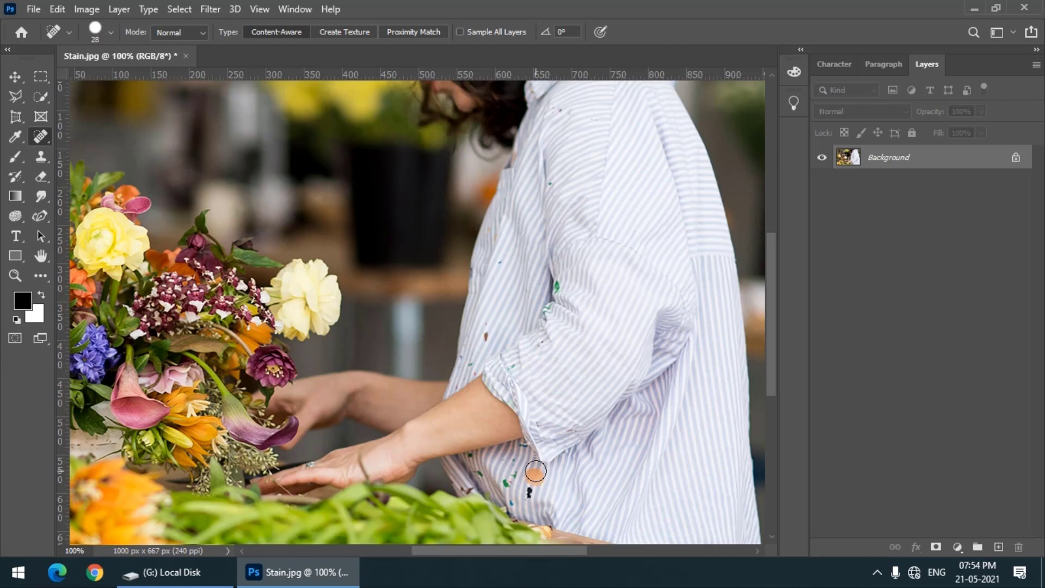
mouse_move(535, 472)
left_mouse_down()
mouse_move(531, 503)
mouse_move(514, 492)
left_mouse_up()
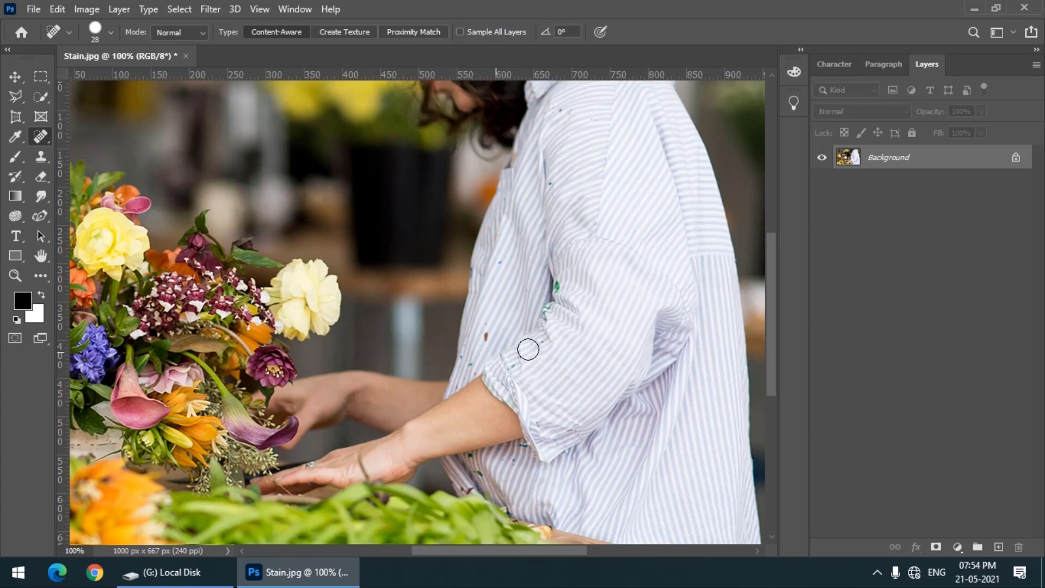
key("F12")
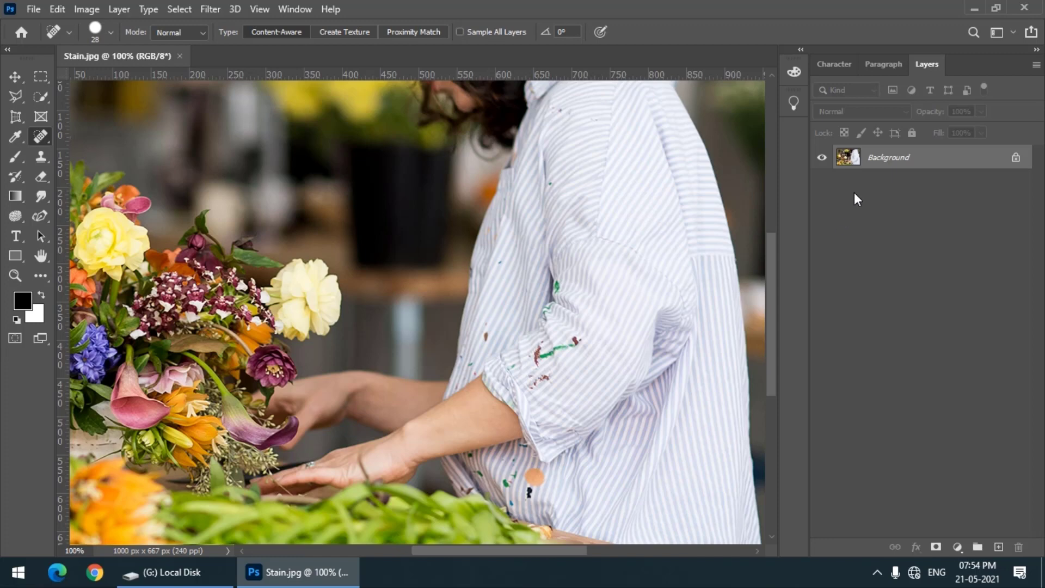
Duplicate the Background layer and heal the large stains on the lower sleeve and the lower shirt front on the copy
key("ctrl+j")
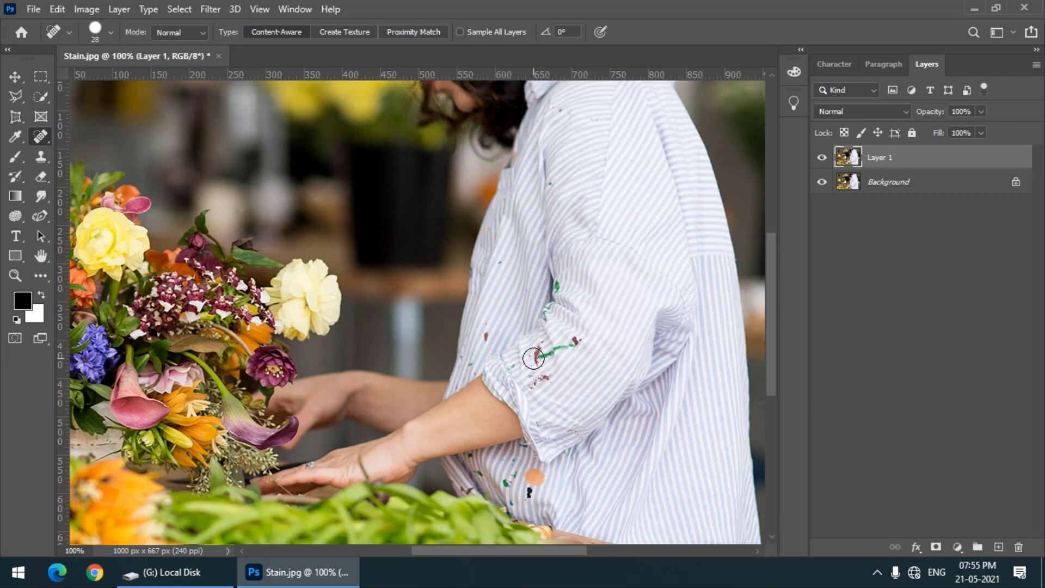
left_click_drag(533, 358, 578, 341)
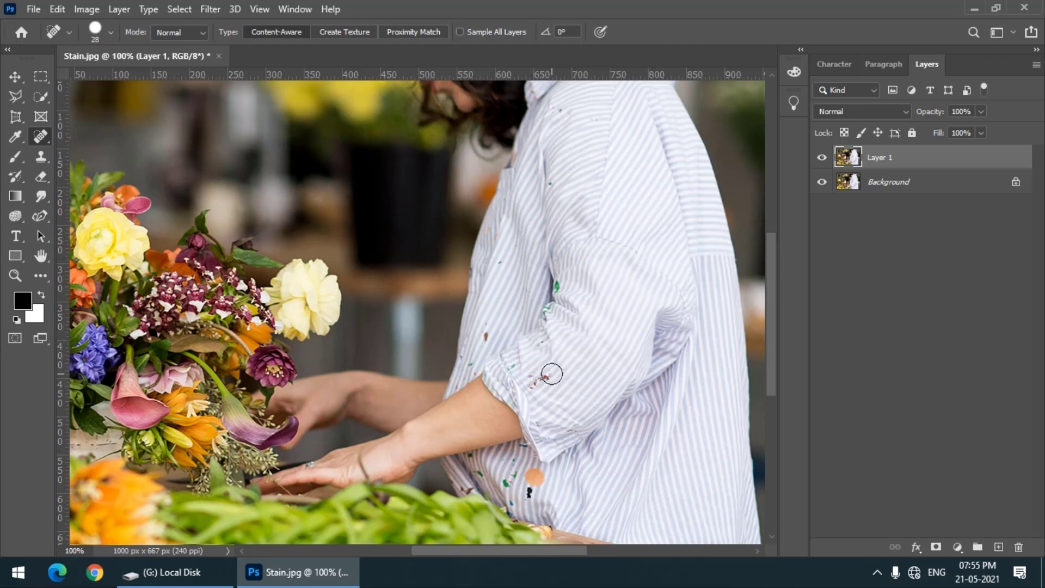
left_click_drag(551, 373, 542, 374)
mouse_move(535, 471)
left_mouse_down()
mouse_move(528, 498)
mouse_move(517, 473)
mouse_move(516, 506)
left_mouse_up()
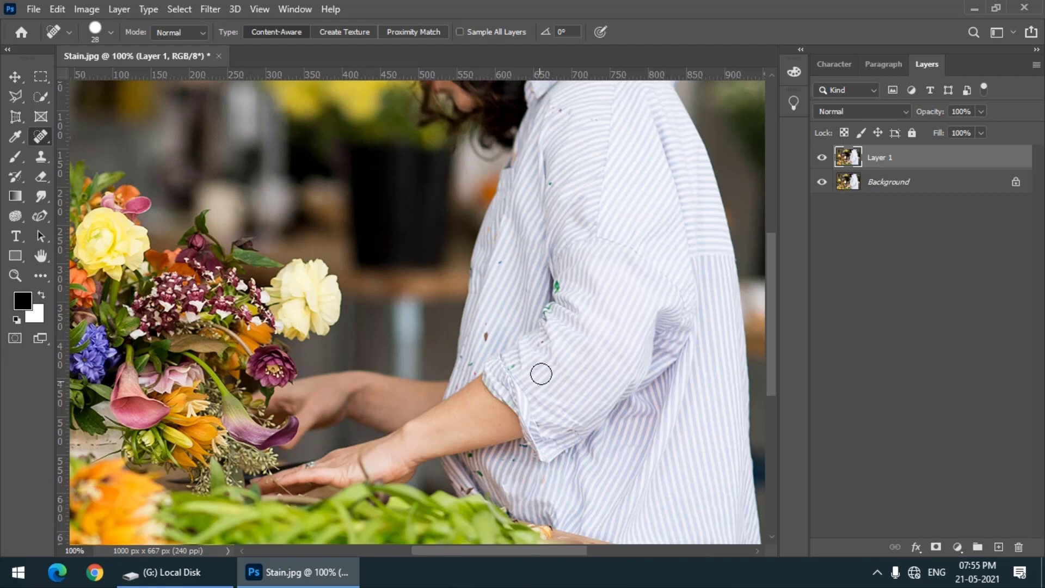
Heal the remaining small spots on the shirt's front, shoulder, upper sleeve, cuff and lower edge with the Spot Healing Brush
left_click_drag(481, 343, 478, 327)
left_click_drag(550, 311, 553, 305)
left_click(560, 285)
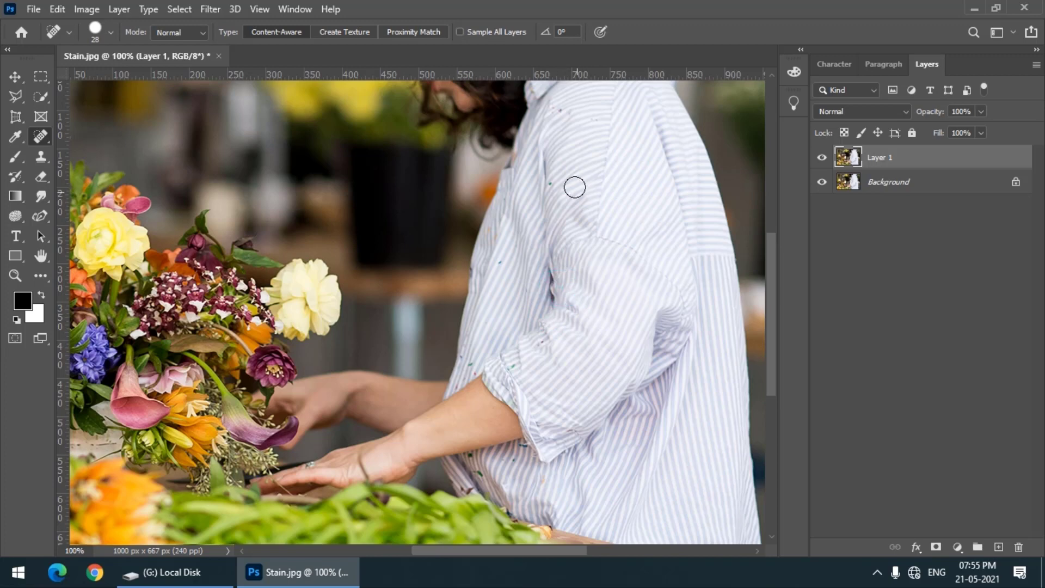
left_click_drag(551, 184, 549, 187)
left_click_drag(555, 111, 555, 113)
left_click_drag(497, 266, 502, 265)
left_click(472, 366)
left_click(511, 367)
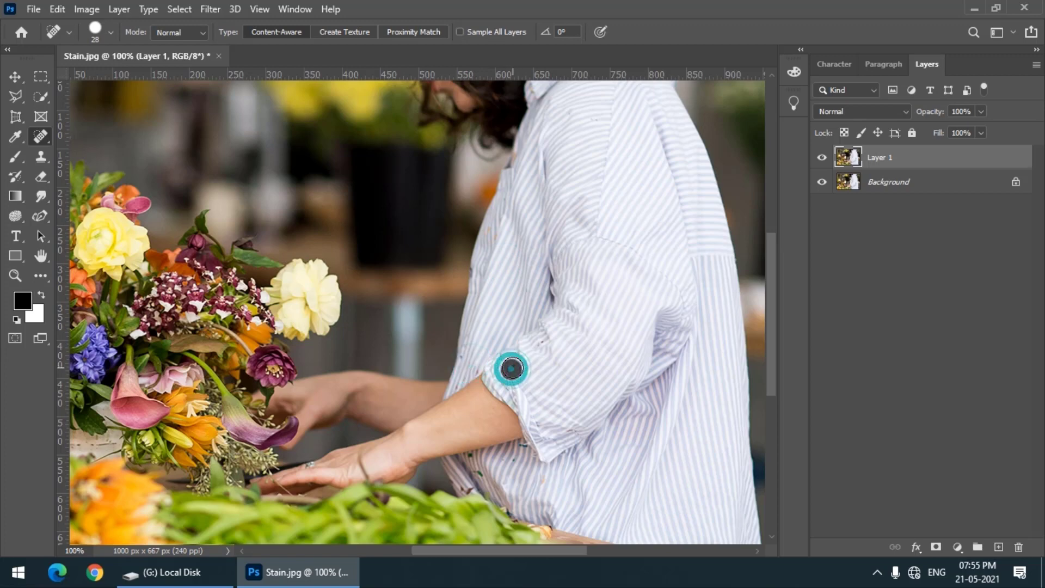
left_click_drag(527, 440, 509, 464)
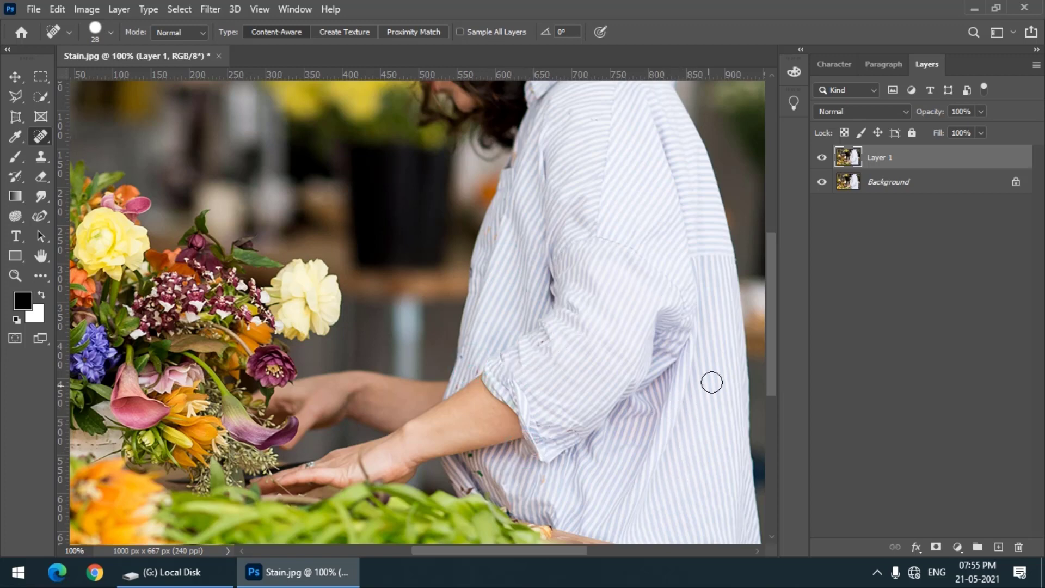
Toggle the visibility of Layer 1 to compare the healed shirt with the original
left_click(822, 159)
left_click(822, 159)
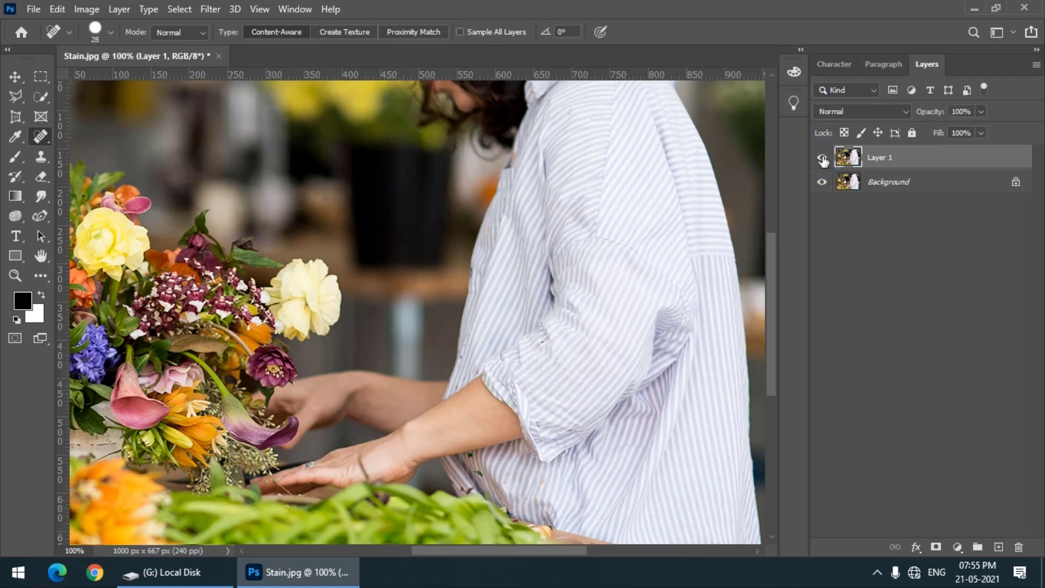
left_click(823, 158)
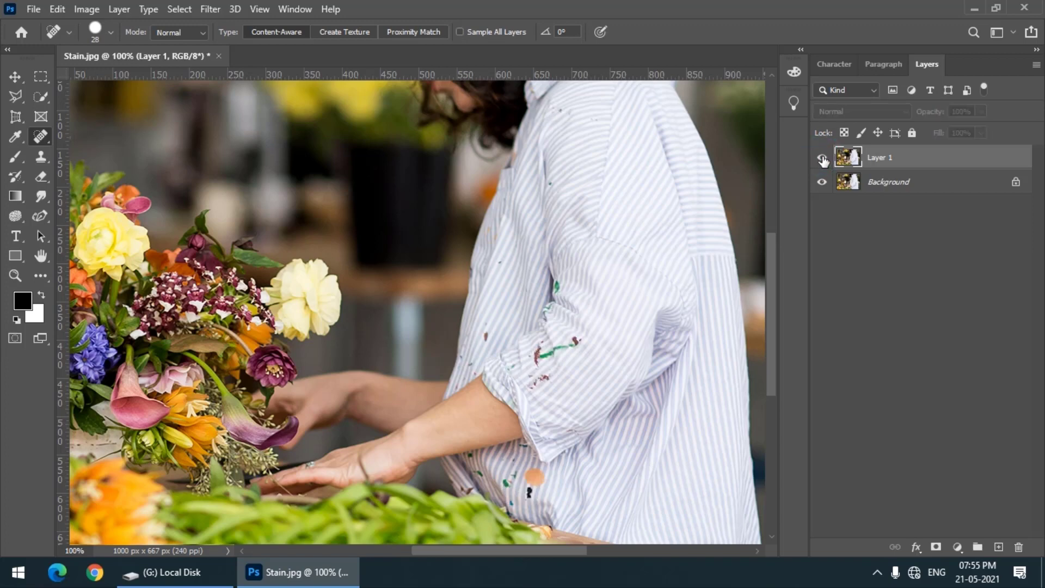
left_click(823, 158)
left_click(823, 158)
left_click(823, 159)
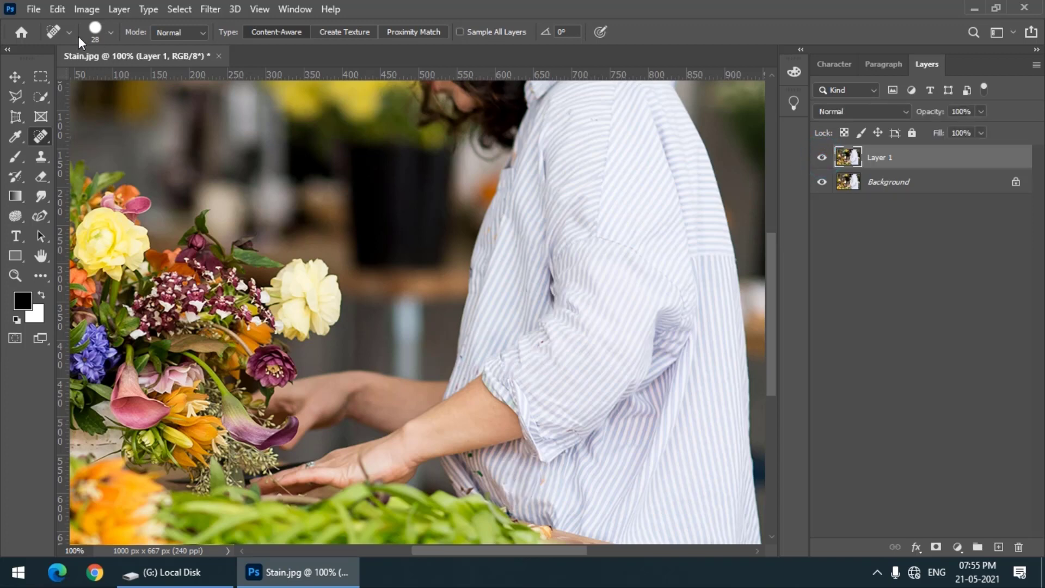
Float the Stain document and open the Pexels image ending in 5587995 in its own enlarged floating window
left_click_drag(133, 58, 337, 83)
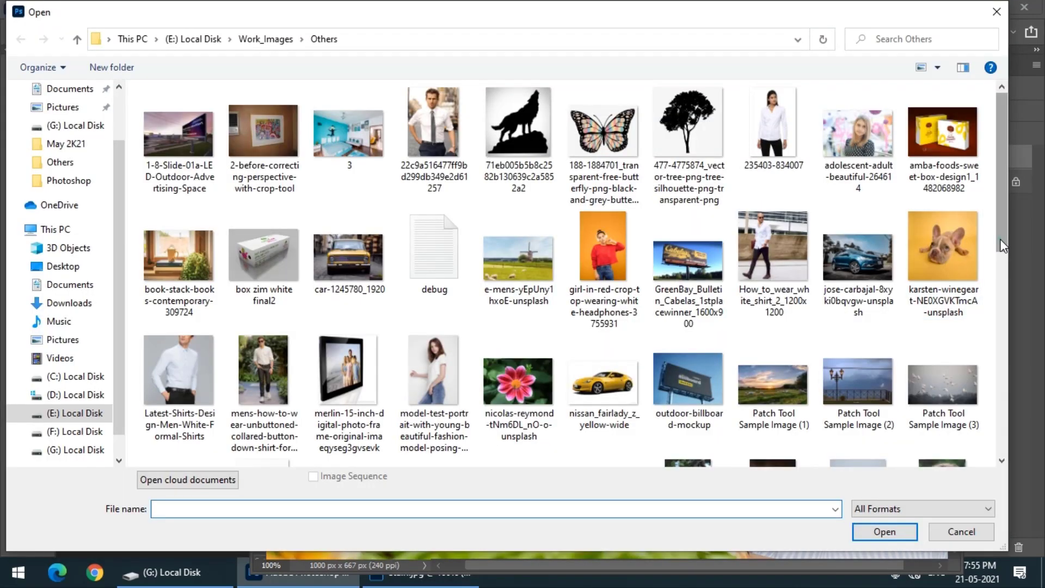
left_click_drag(998, 236, 1013, 364)
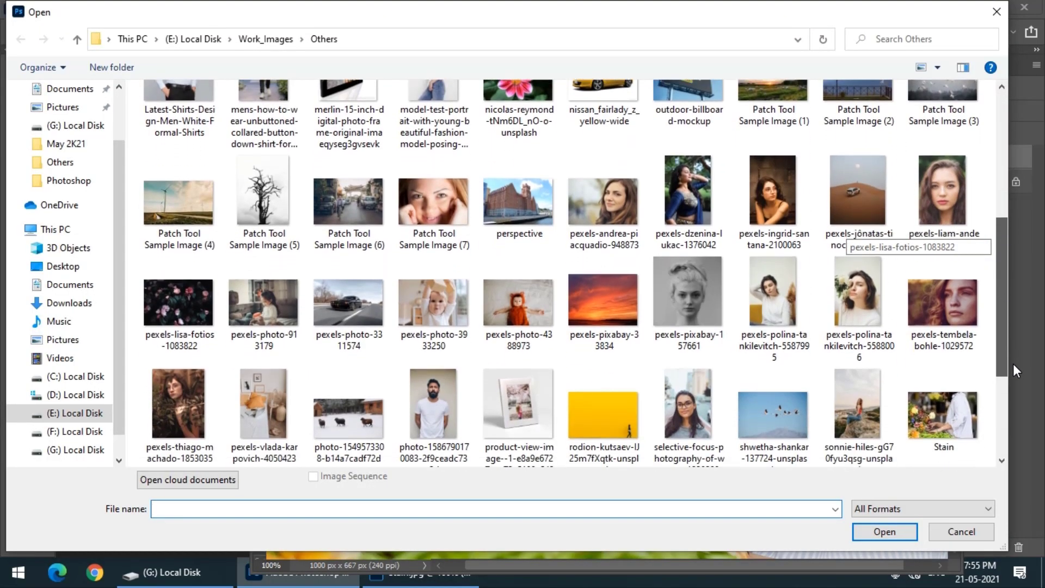
double_click(774, 294)
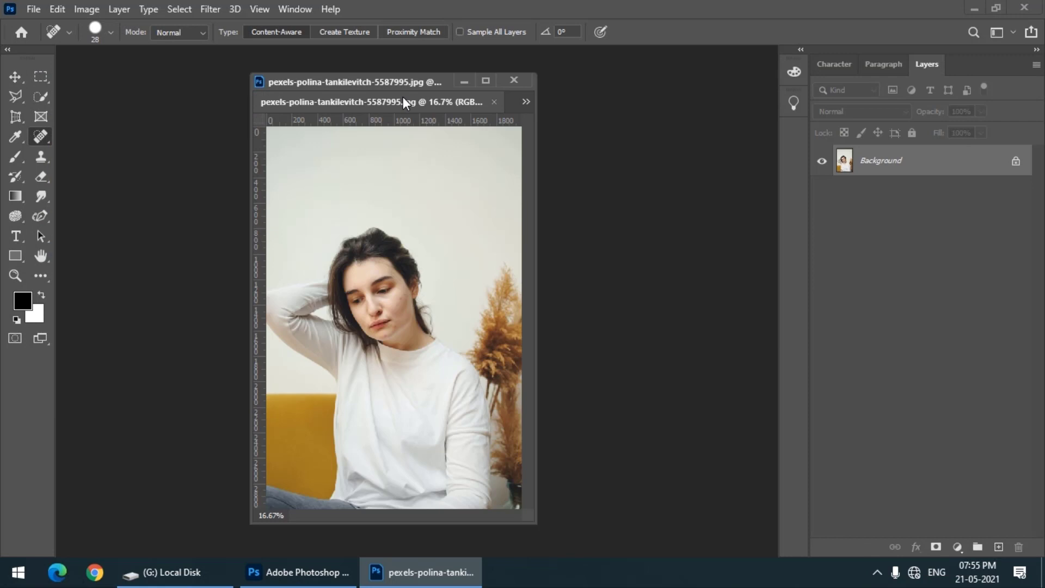
left_click_drag(402, 101, 206, 86)
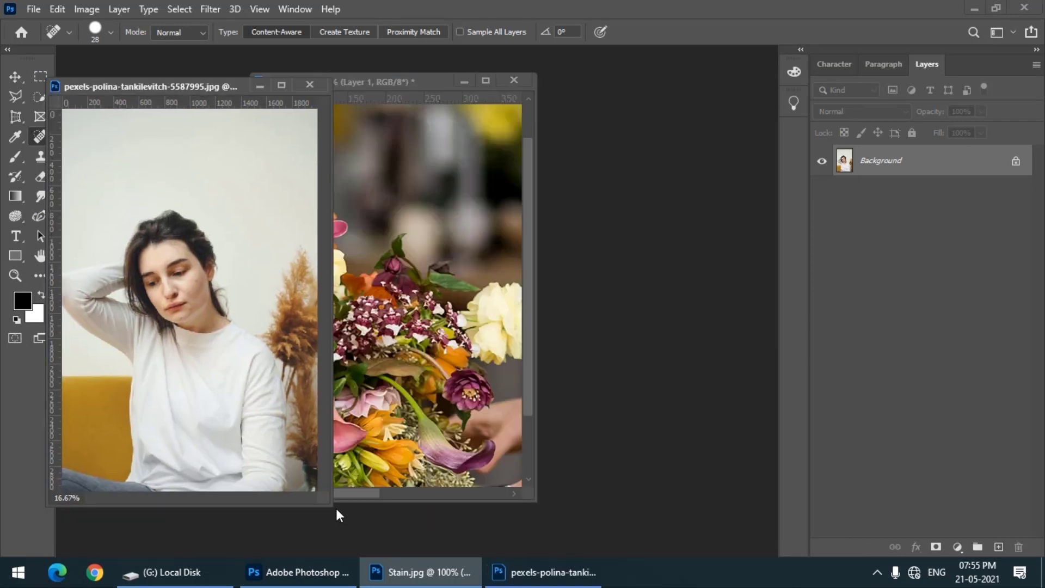
left_click_drag(327, 501, 717, 516)
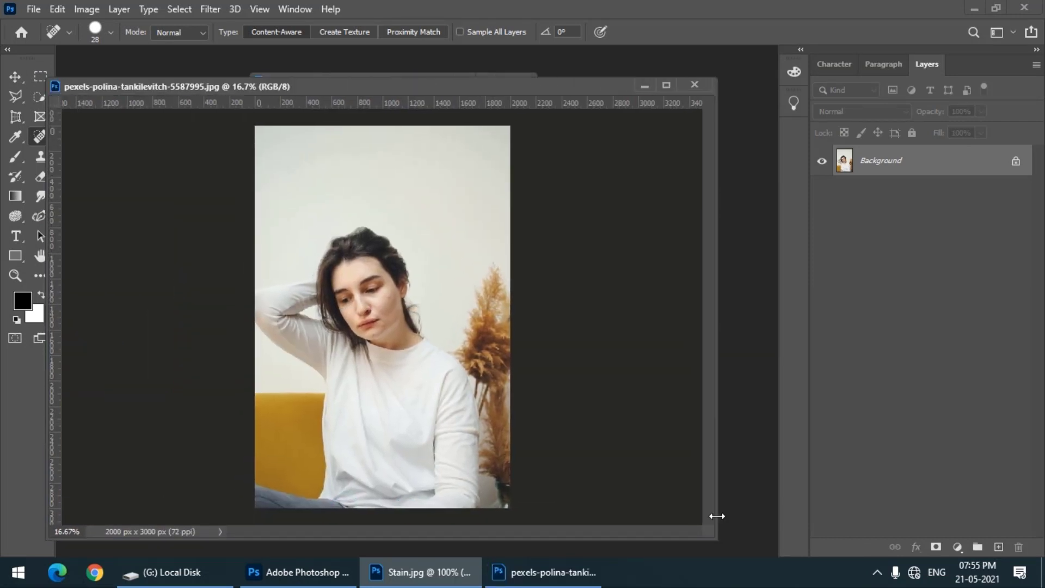
Launch keypress-osd from the desktop, and return to Photoshop with the portrait window repositioned in the workspace
left_click(877, 572)
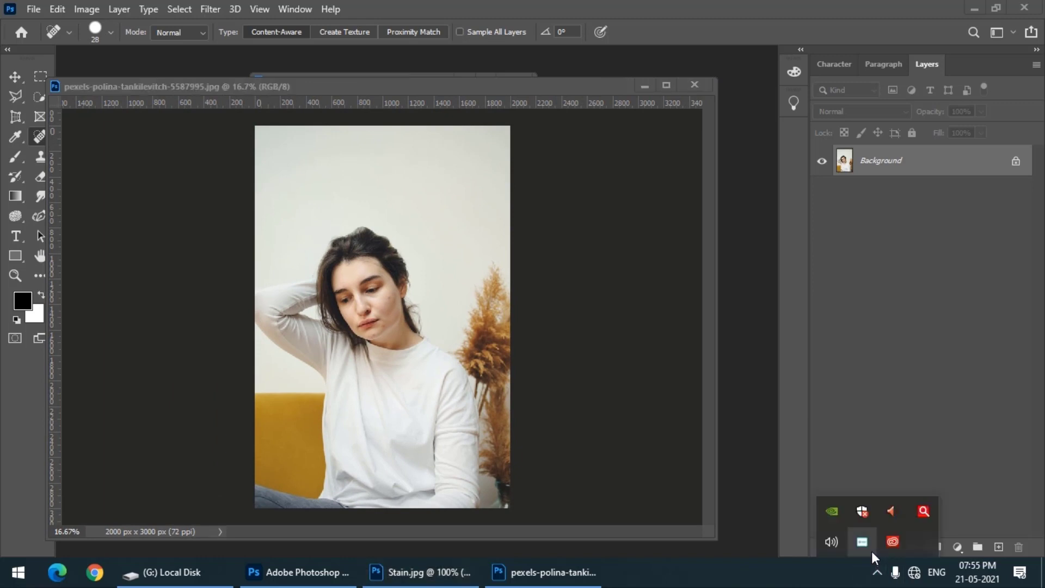
left_click(860, 582)
left_click(968, 7)
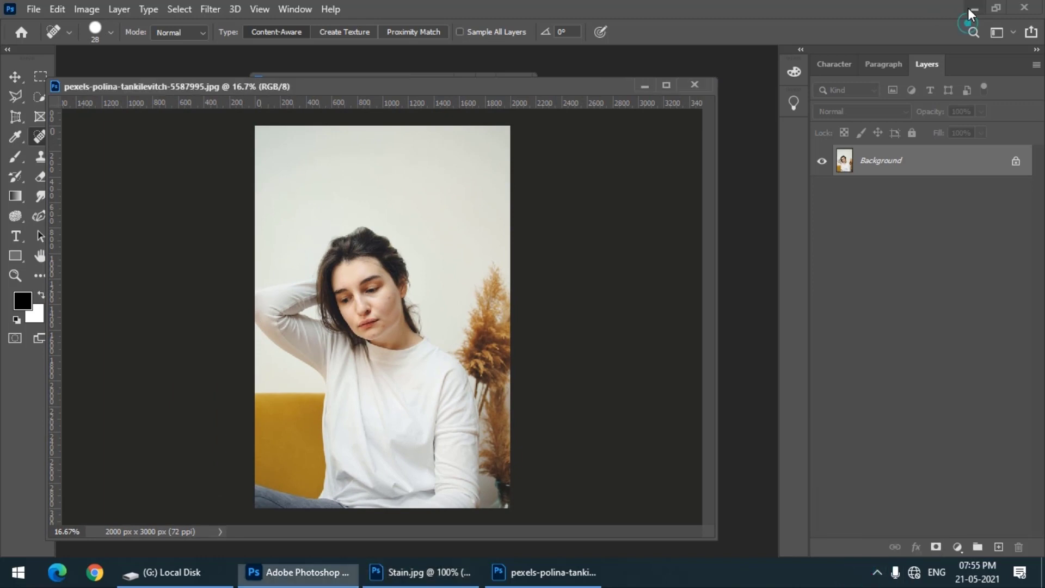
left_click(972, 8)
left_click(952, 12)
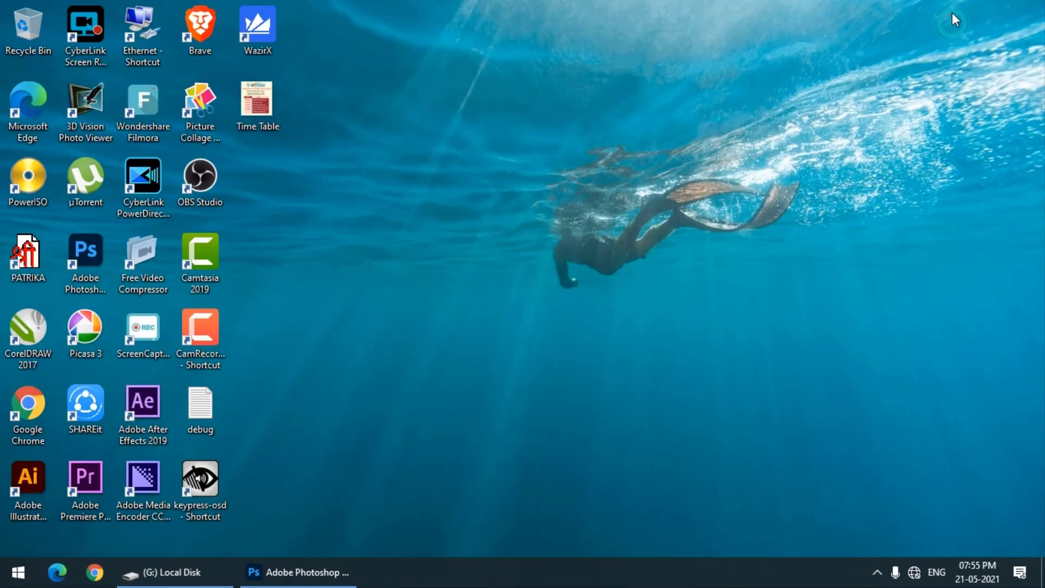
double_click(201, 478)
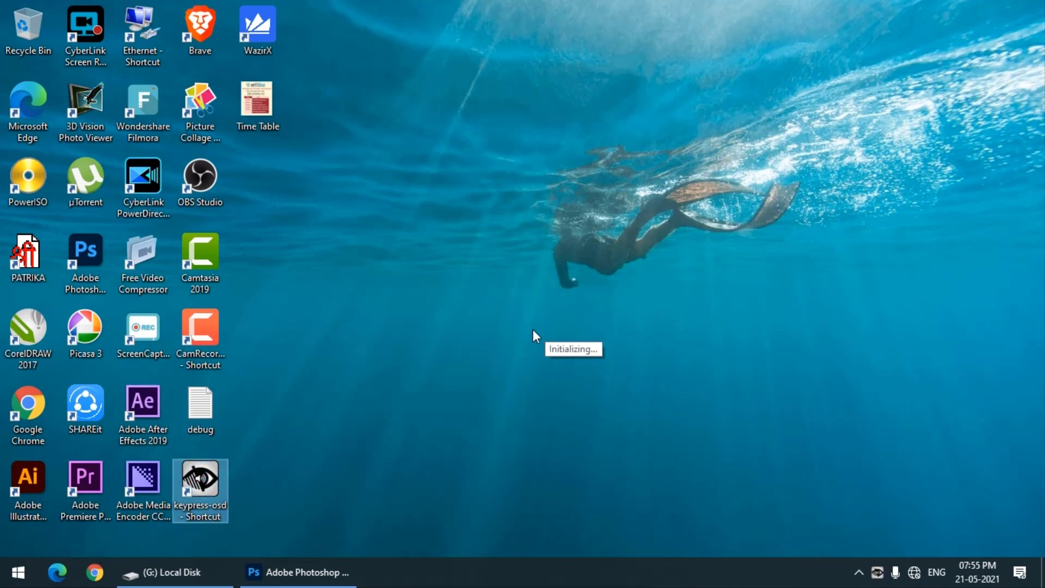
left_click(269, 571)
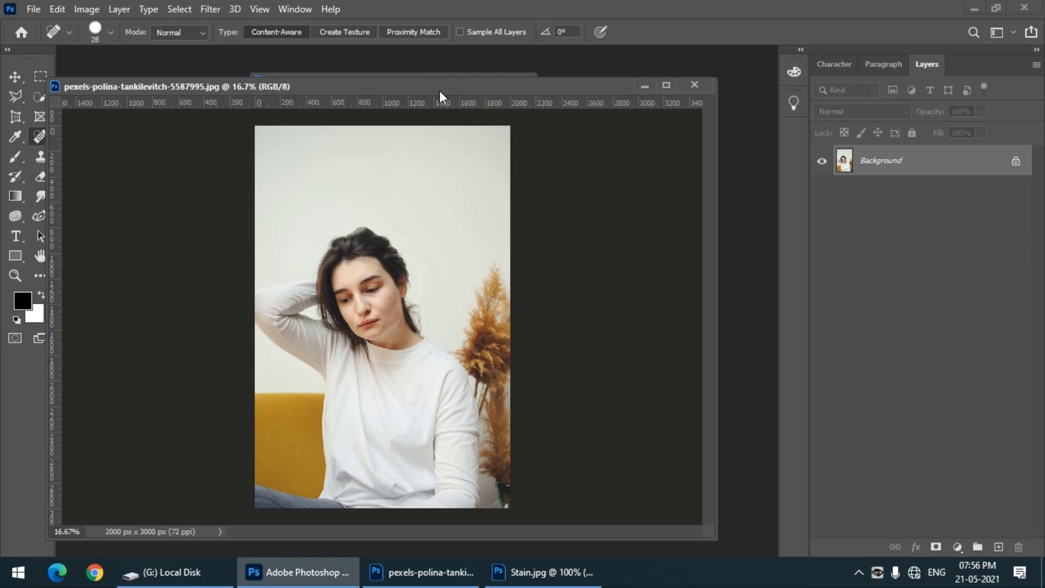
left_click_drag(439, 91, 447, 71)
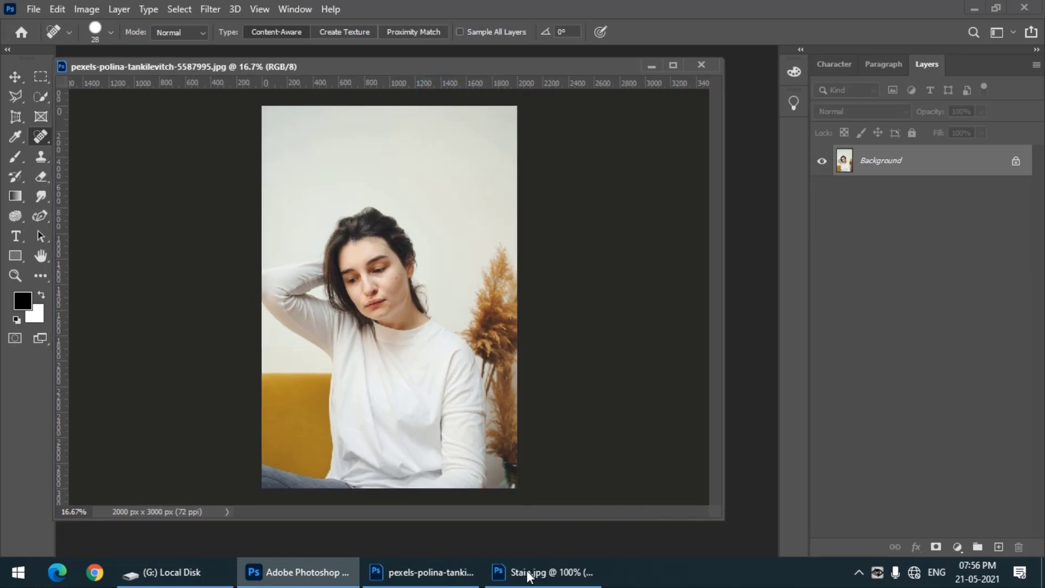
right_click(876, 573)
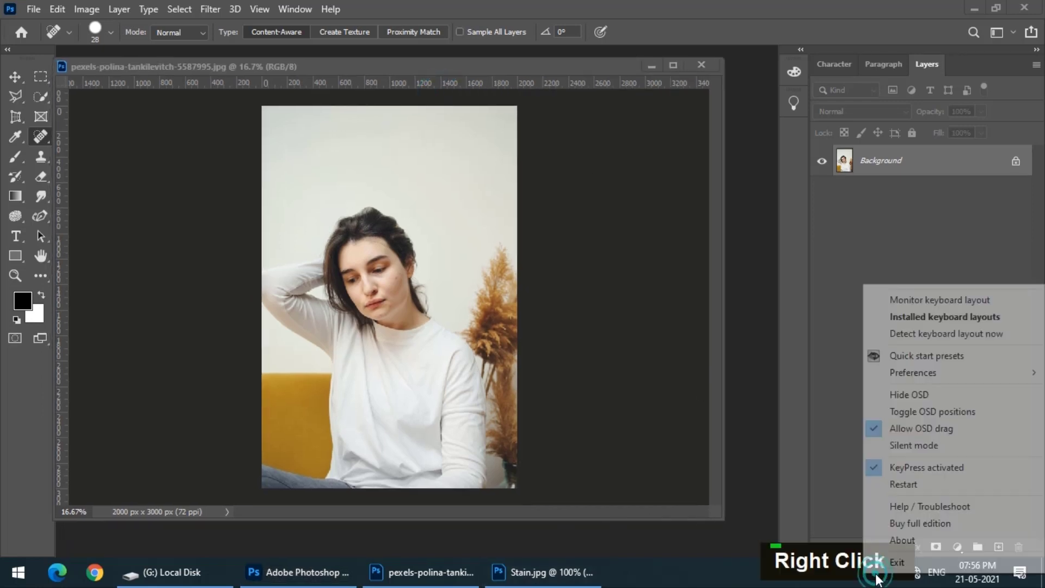
left_click(498, 60)
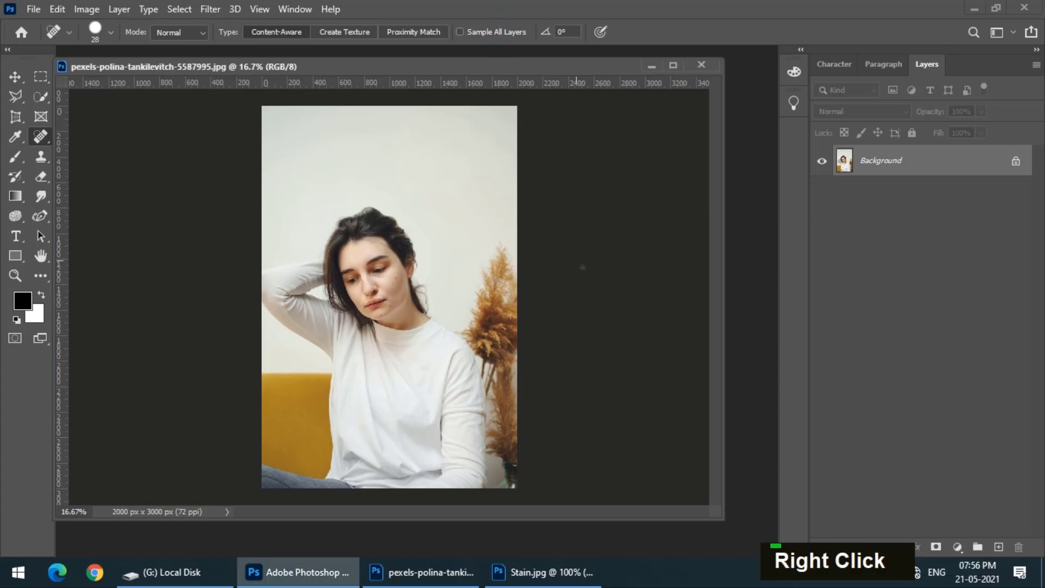
Try healing the red spots on the portrait's cheek, chin and beside the mouth directly on the Background at brush size 35, and revert the image
key("ctrl+equal")
key("ctrl+equal")
key("ctrl+equal")
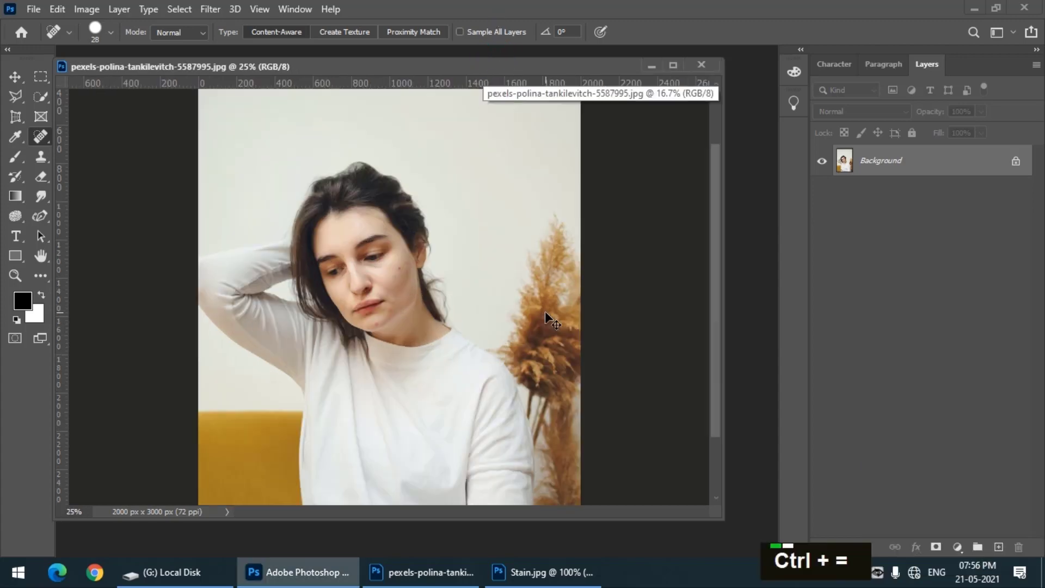
key("ctrl+equal")
key("ctrl+equal")
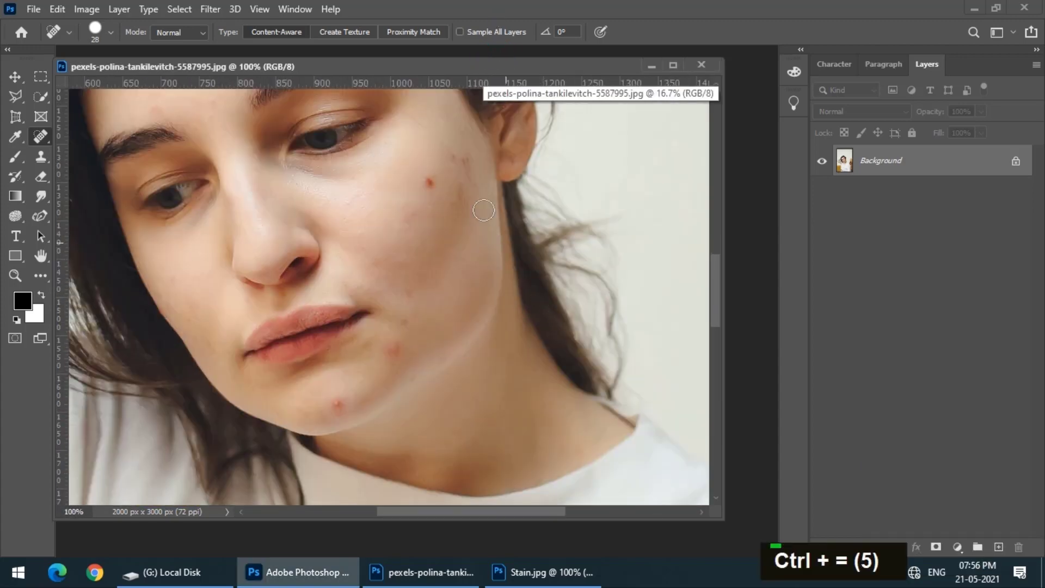
key("bracketright")
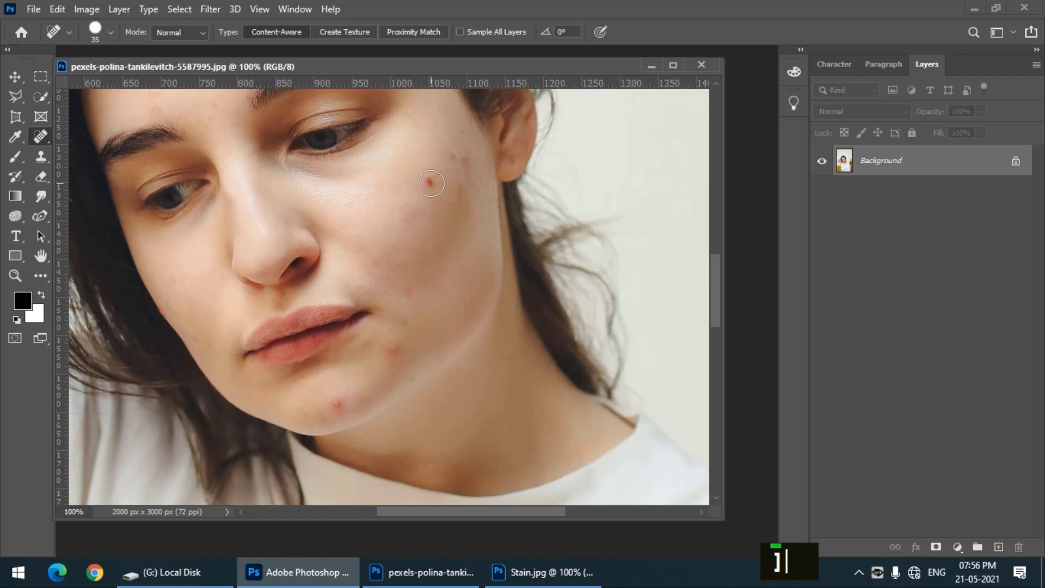
left_click(429, 183)
left_click(336, 404)
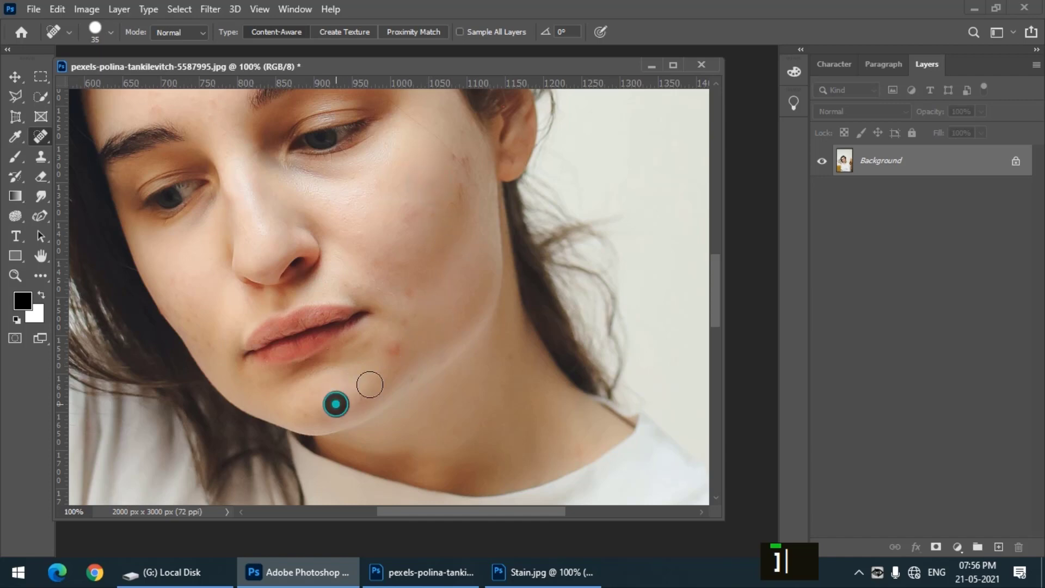
left_click(396, 349)
key("F12")
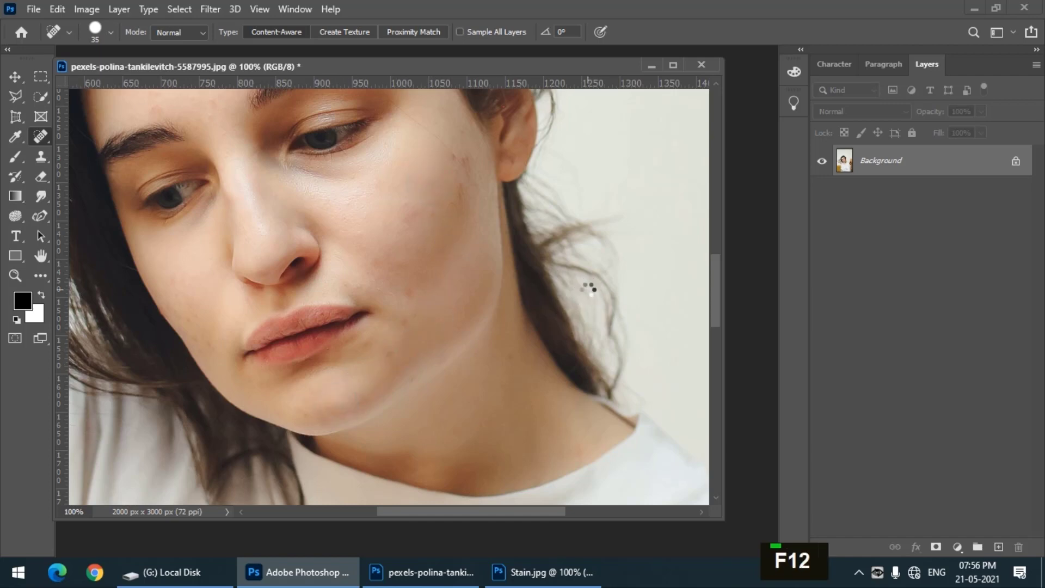
Duplicate the portrait's Background layer and heal the blemishes on the cheek, chin and beside the mouth on the copy with the Spot Healing Brush
key("ctrl+j")
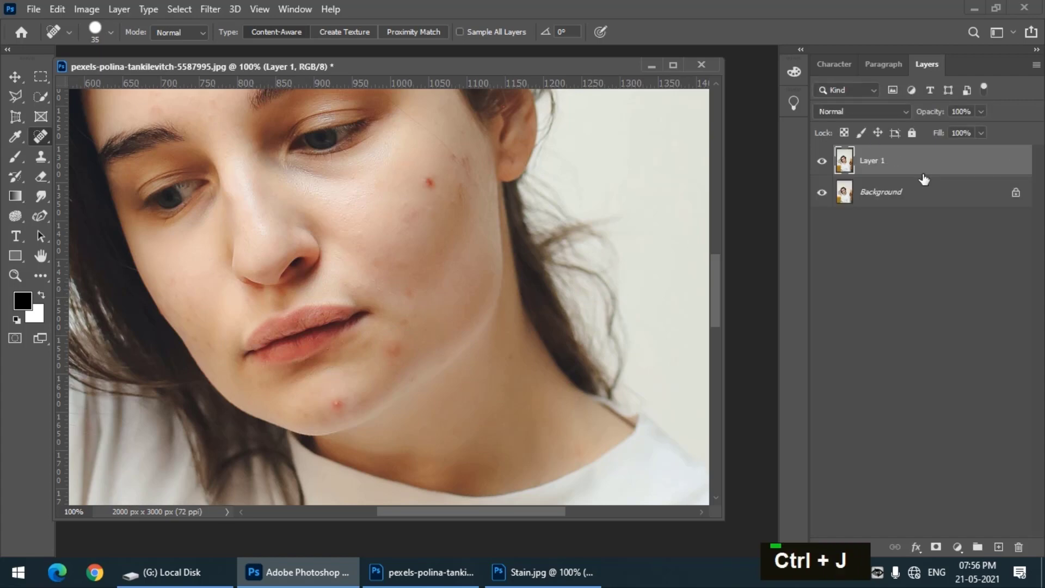
key("ctrl+equal")
scroll(528, 308, "up", 1)
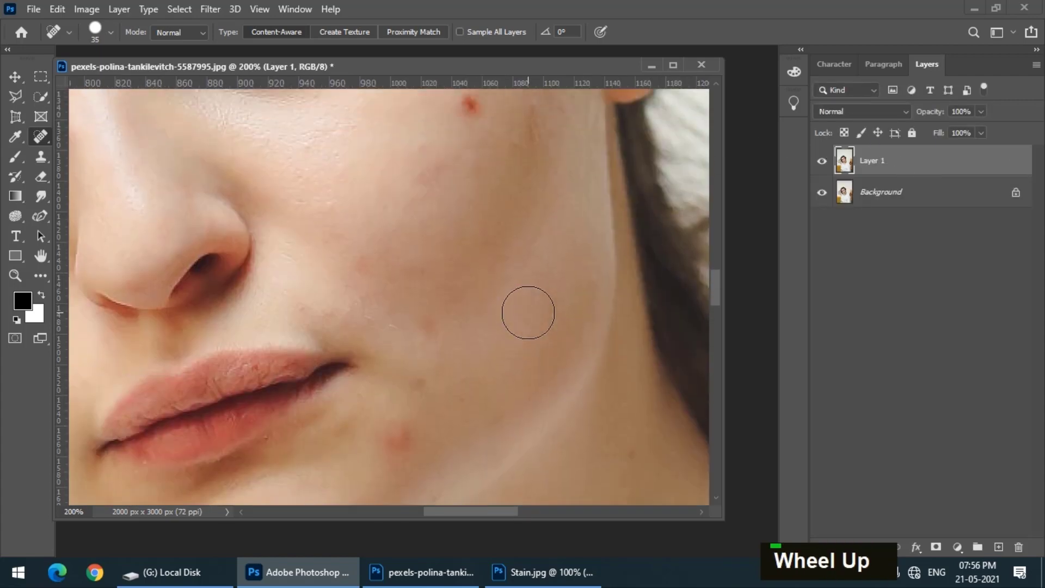
key("ctrl+minus")
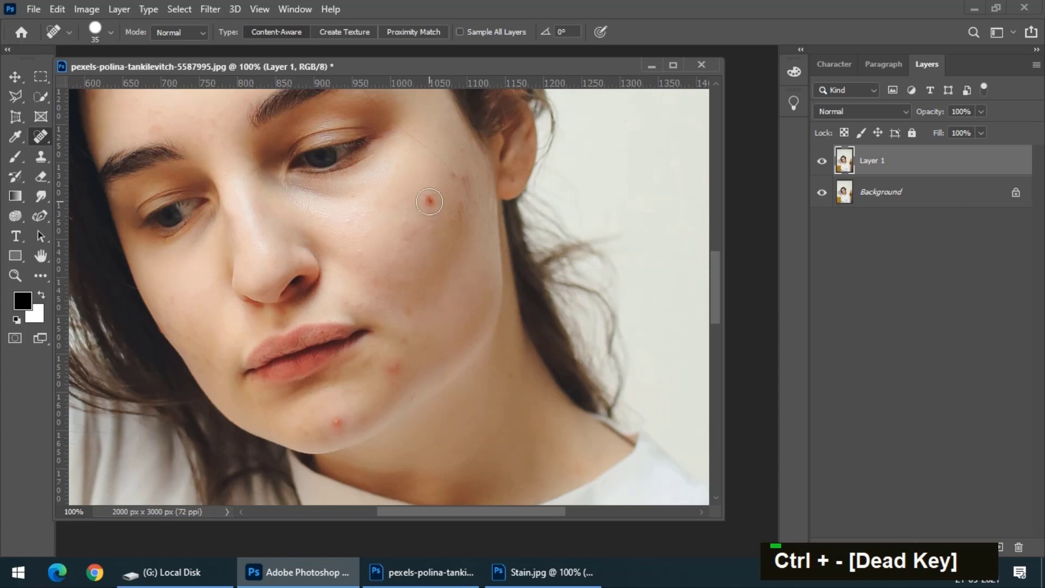
left_click(429, 202)
left_click(404, 341)
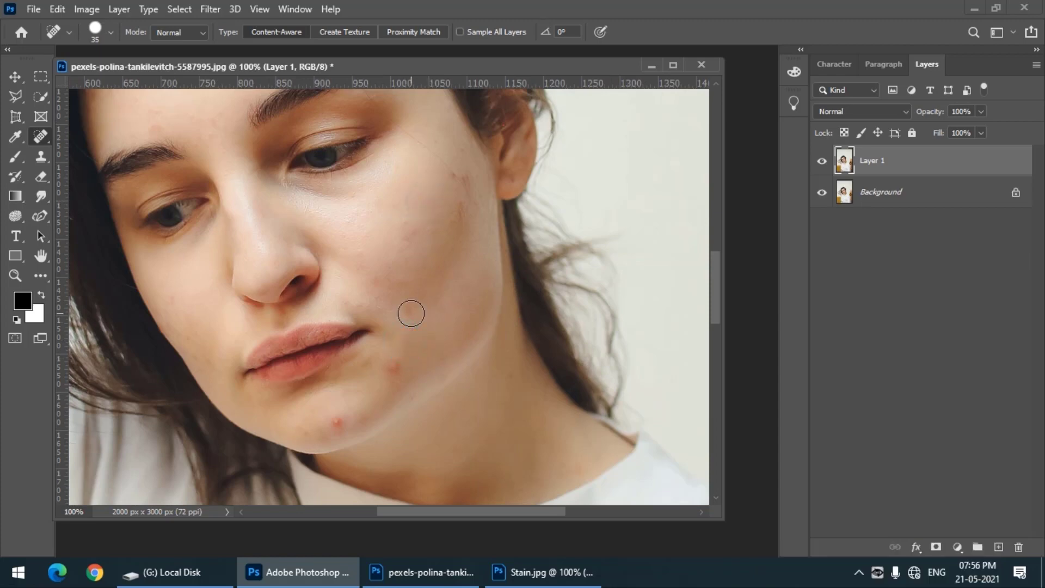
left_click(337, 422)
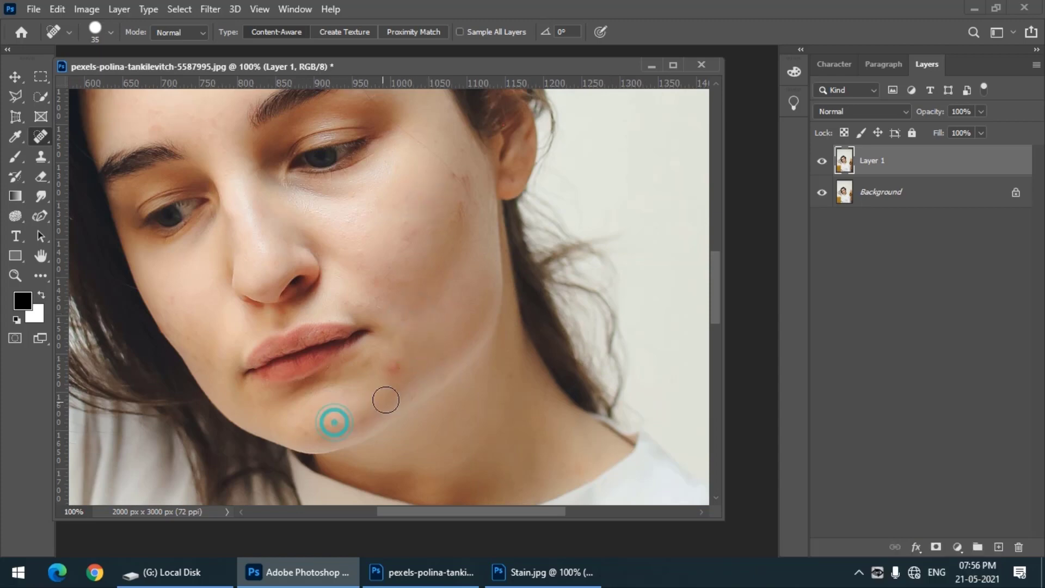
left_click(392, 368)
left_click(459, 208)
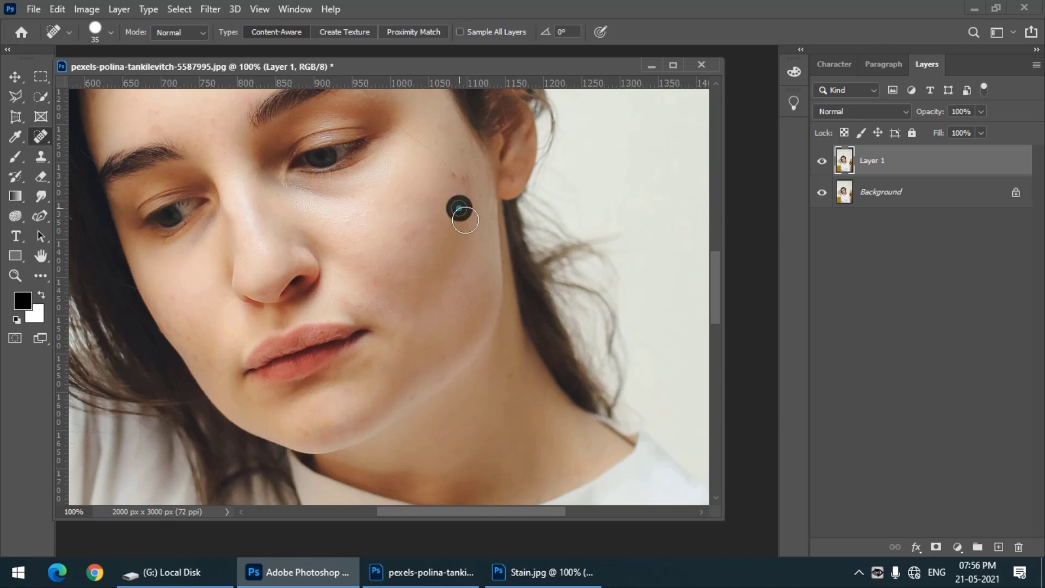
Heal the remaining marks on the upper cheek near the ear using brush sizes 25 and 35, and set the brush size to 30
key("bracketleft")
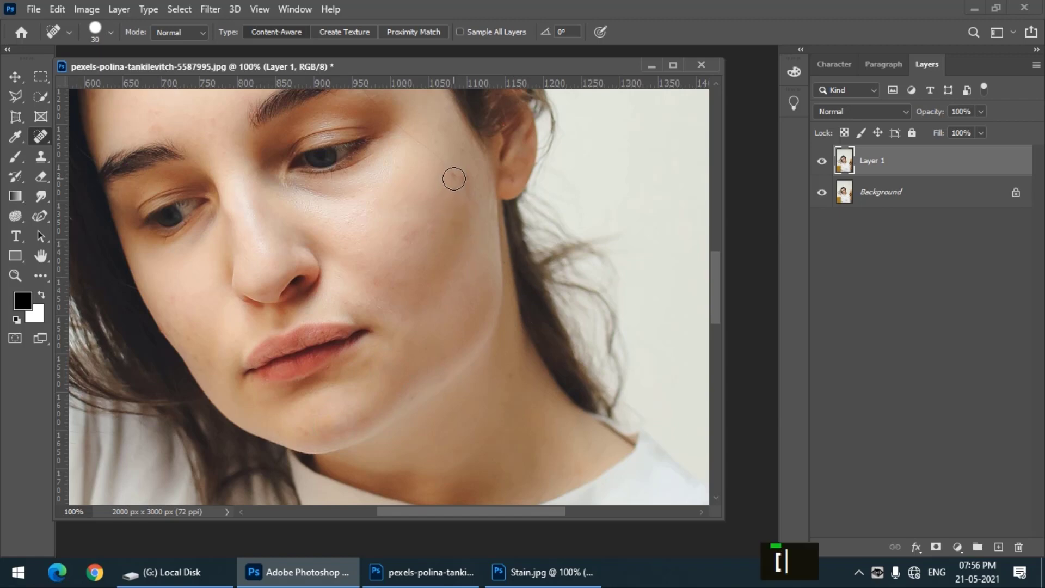
key("bracketleft")
left_click(455, 176)
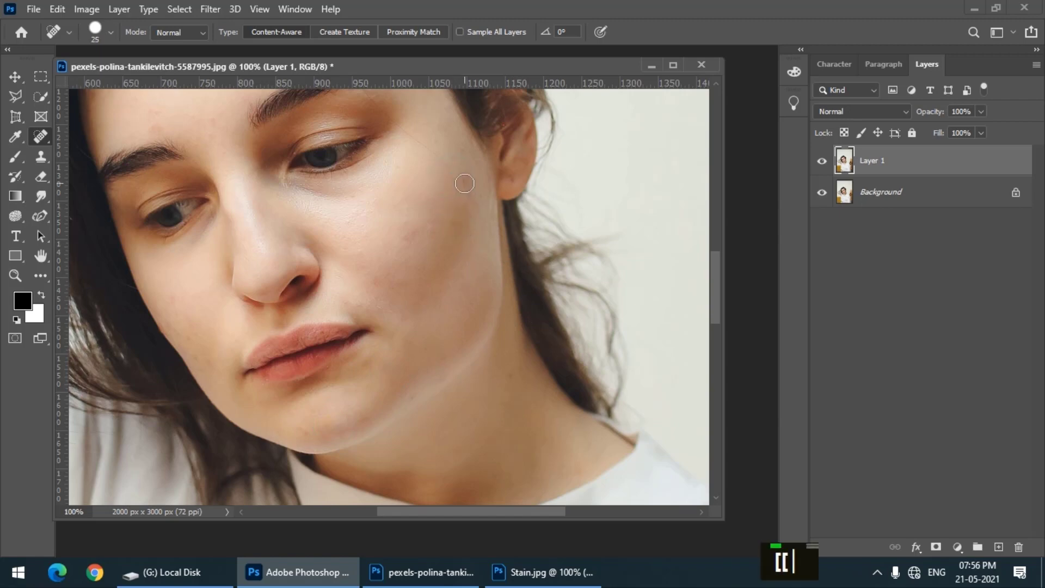
key("bracketright")
key("bracketright")
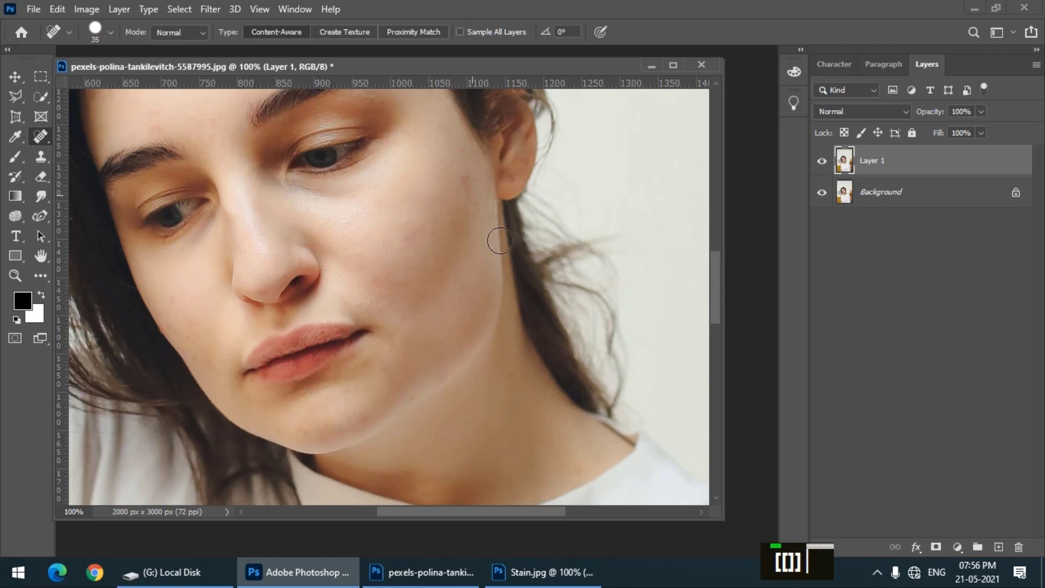
left_click(465, 182)
key("ctrl+equal")
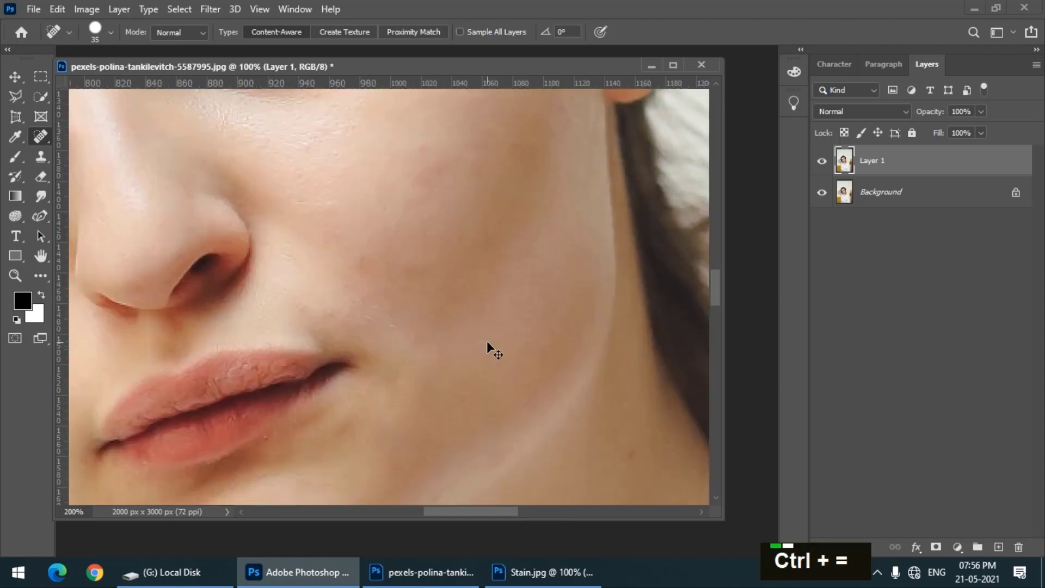
key("bracketleft")
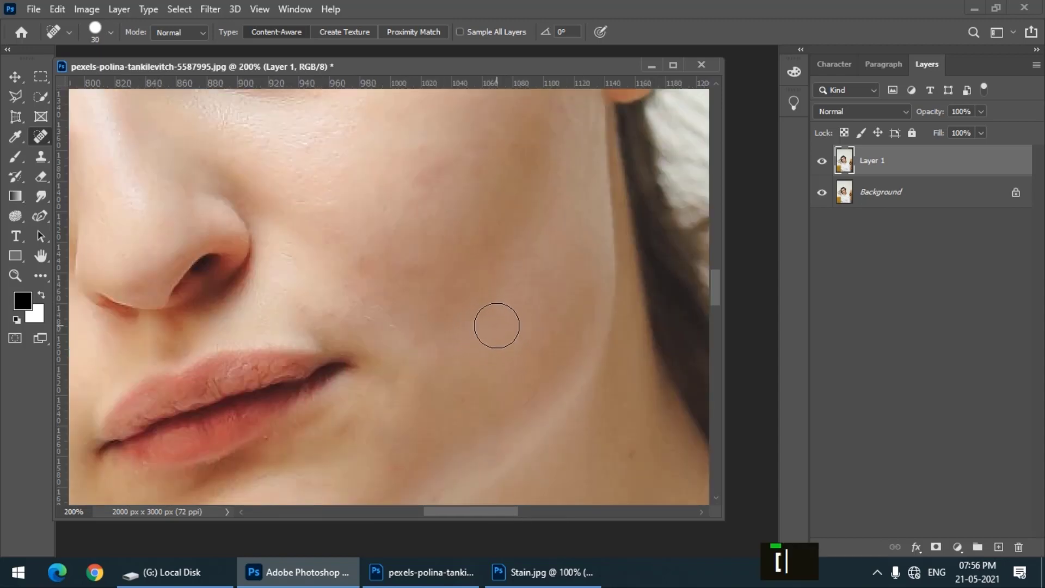
key("ctrl+minus")
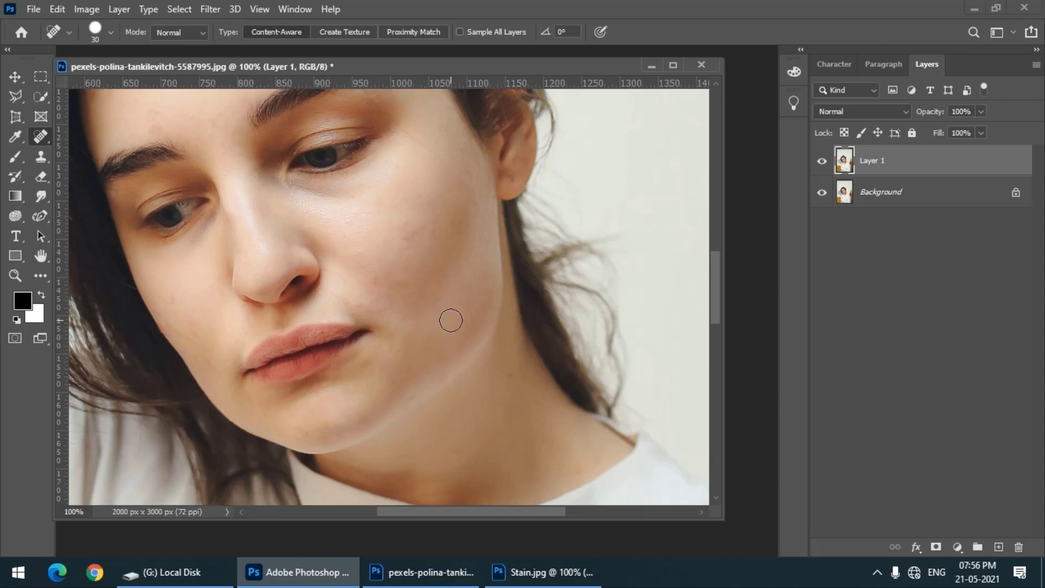
Toggle the visibility of Layer 1 to compare the retouched face with the original
left_click(822, 163)
left_click(822, 165)
left_click(822, 165)
left_click(822, 165)
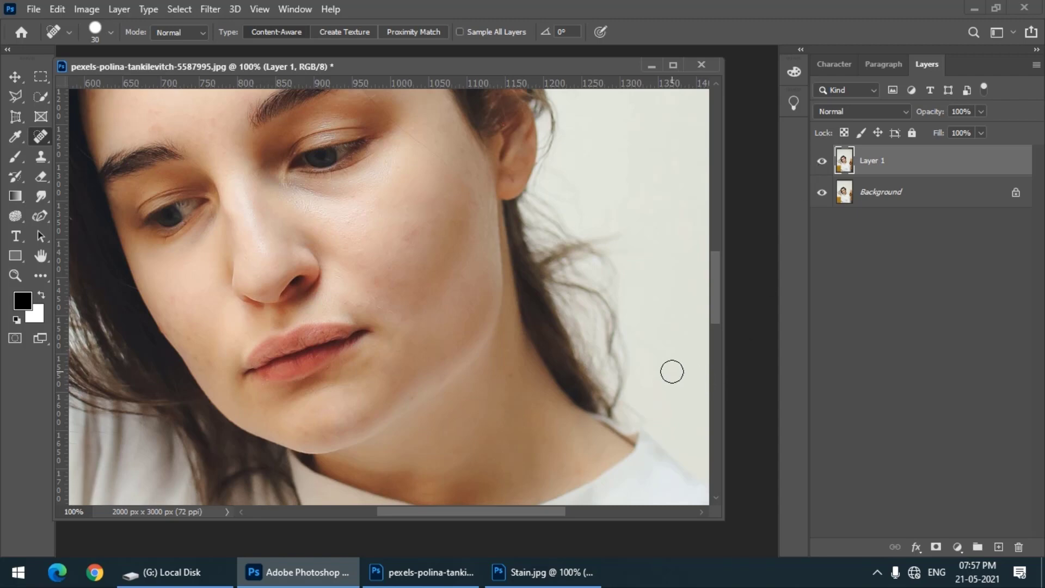
Switch the healing type to Proximity Match, and bring the Stain document forward in an enlarged, repositioned window
left_click(404, 34)
left_click(544, 572)
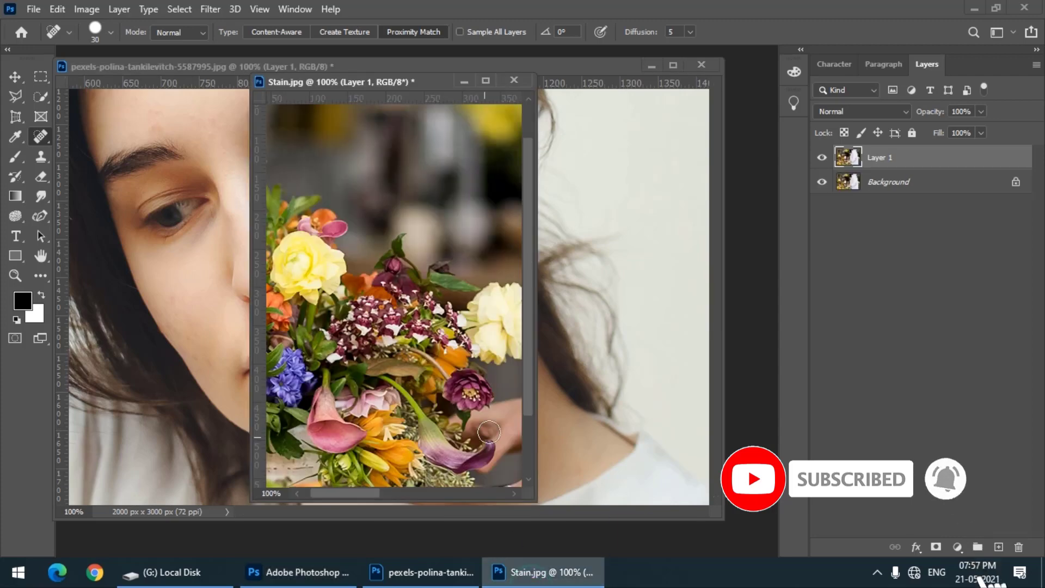
left_click_drag(534, 497, 896, 525)
left_click_drag(534, 90, 351, 96)
Revert Stain.jpg to its saved version and duplicate its Background layer
key("F12")
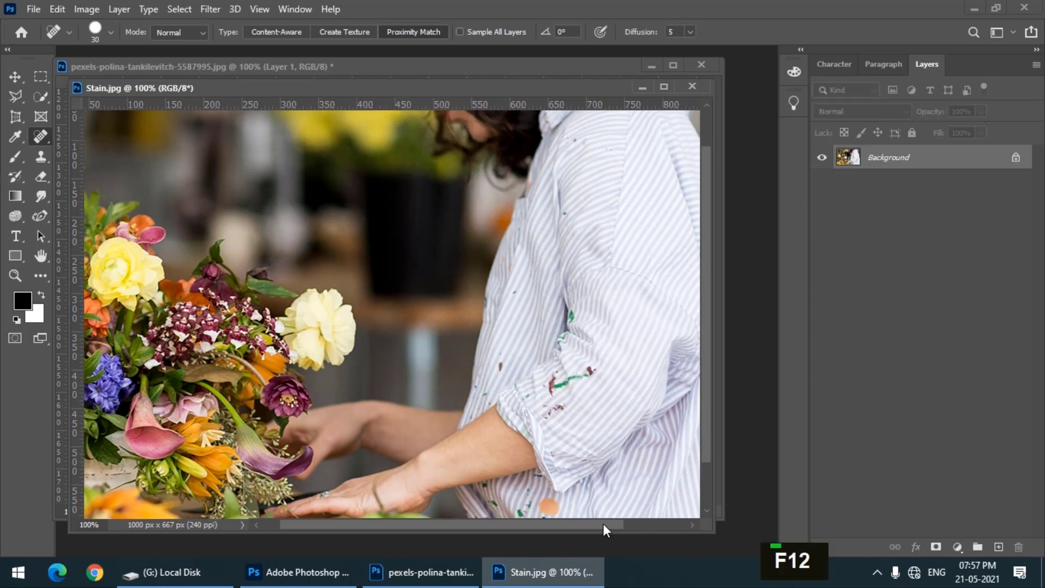
left_click_drag(603, 524, 647, 524)
scroll(676, 436, "down", 3)
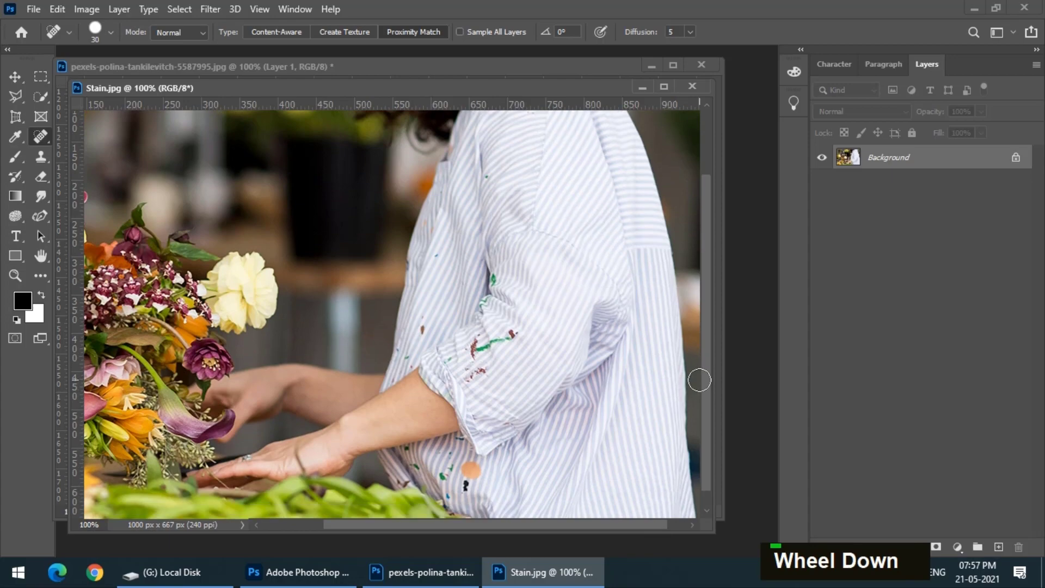
key("ctrl+j")
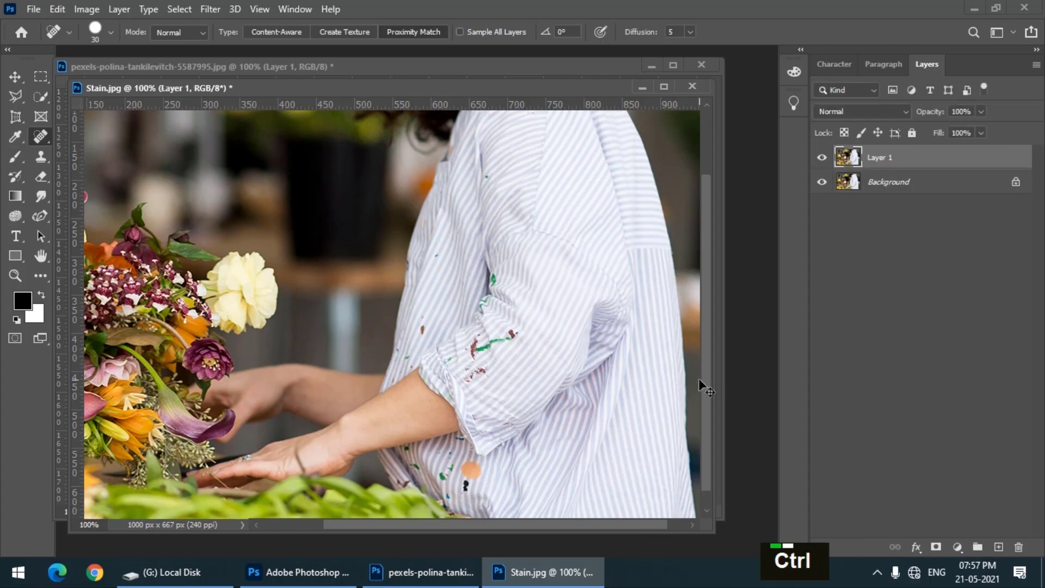
Try Content-Aware healing at brush size 35 on the orange and black stains below the cuff and the green and maroon stain on the sleeve
key("ctrl+equal")
key("space")
left_click_drag(581, 390, 406, 228)
left_click(348, 68)
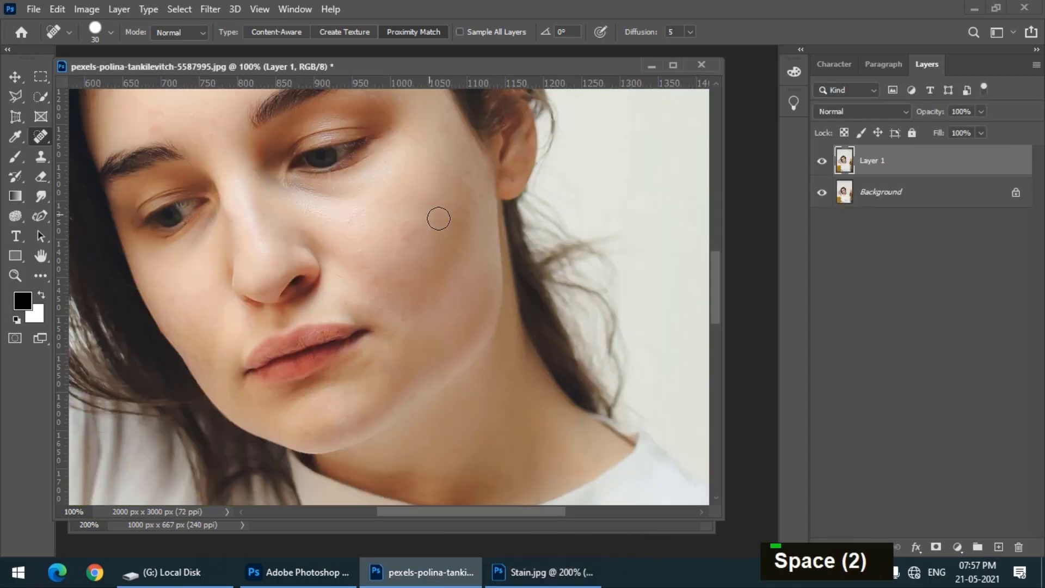
left_click(581, 527)
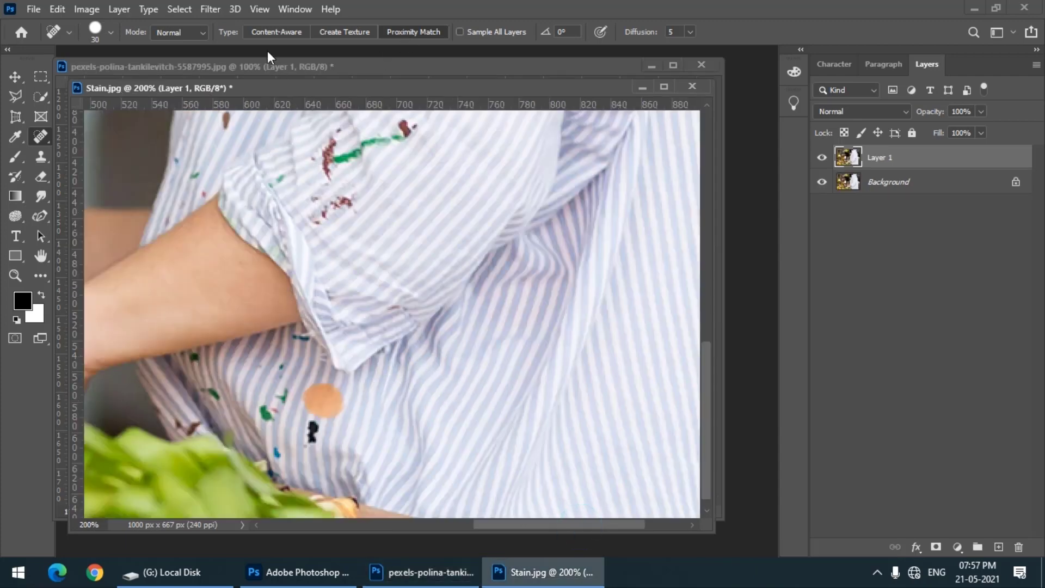
left_click(269, 33)
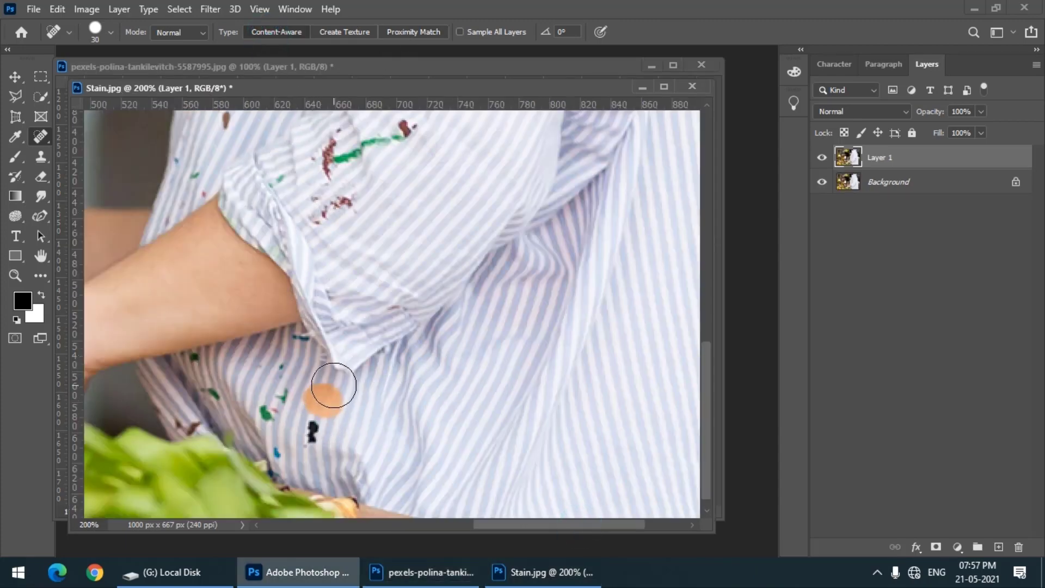
key("bracketright")
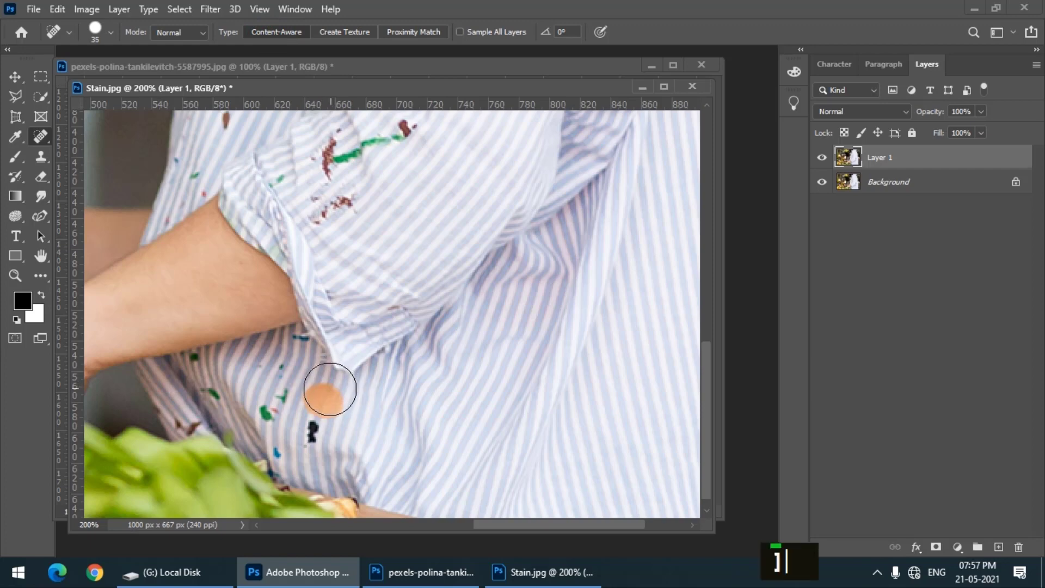
left_click_drag(330, 389, 316, 443)
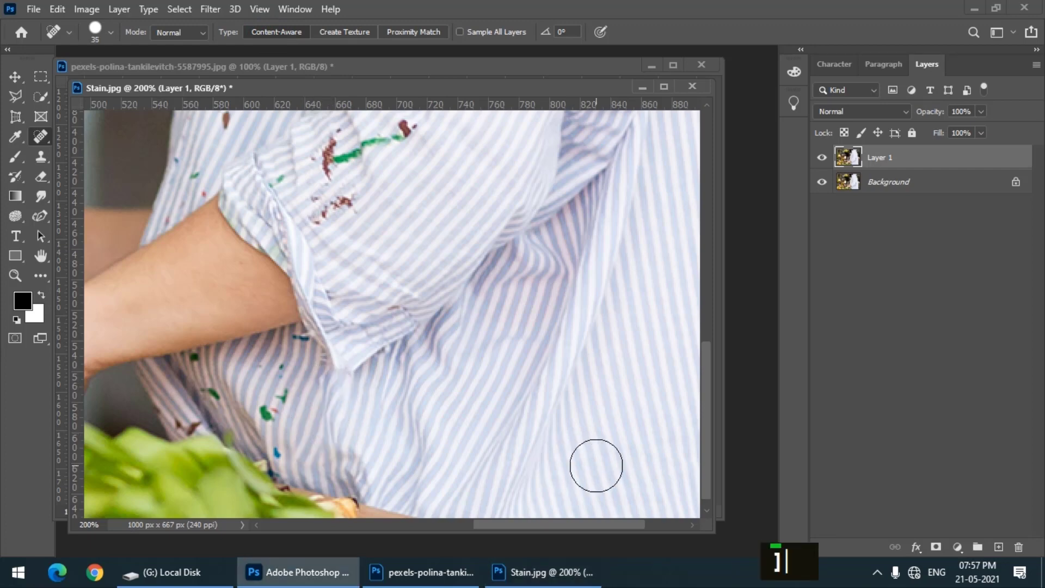
scroll(404, 297, "up", 3)
left_click_drag(319, 218, 430, 172)
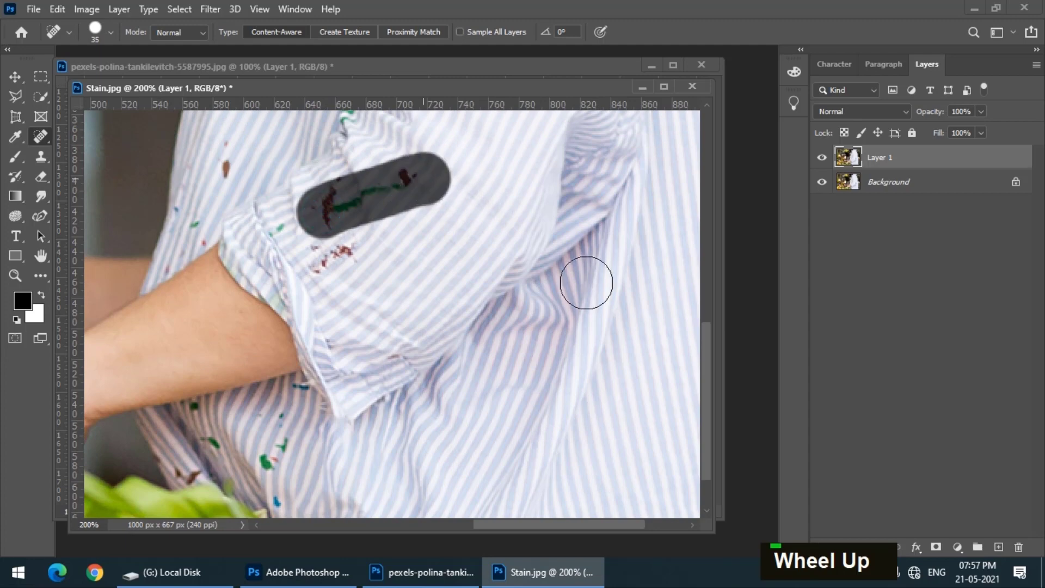
Revert Stain.jpg to its saved version and heal the green and maroon sleeve stain on the Background using Proximity Match
key("F12")
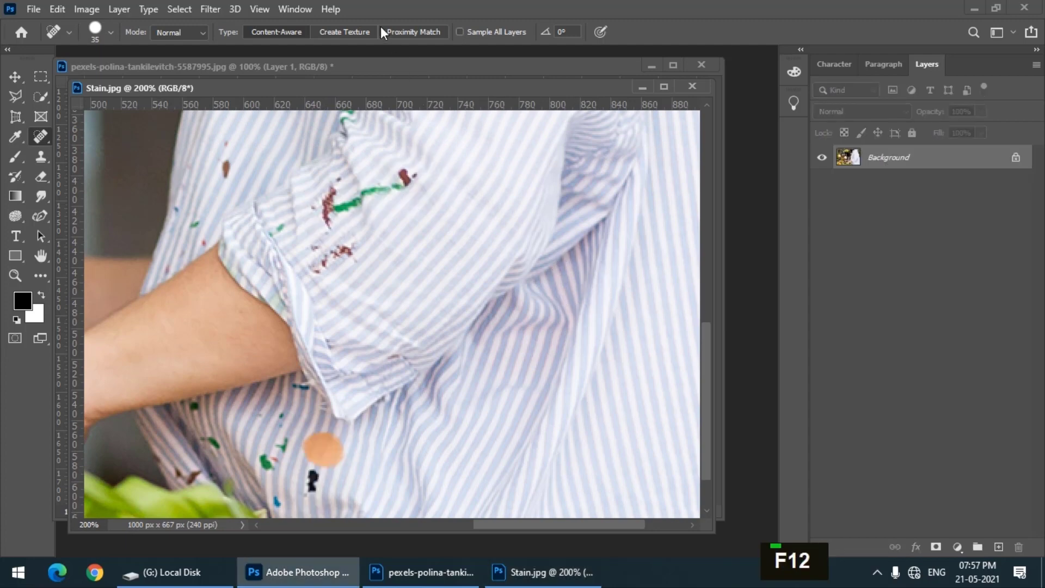
left_click(406, 39)
mouse_move(323, 209)
left_mouse_down()
mouse_move(408, 186)
mouse_move(430, 168)
left_mouse_up()
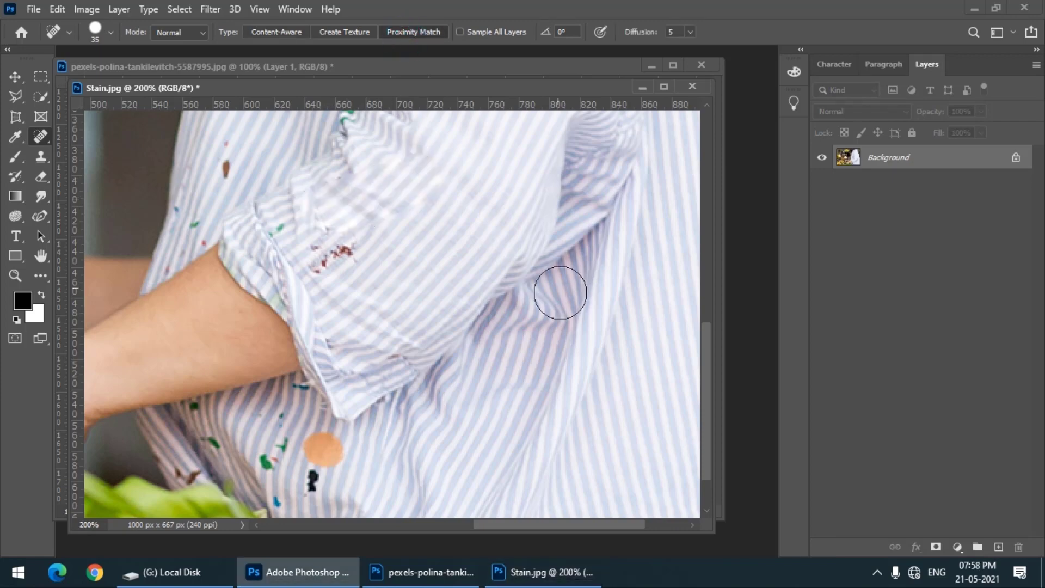
scroll(443, 256, "up", 2)
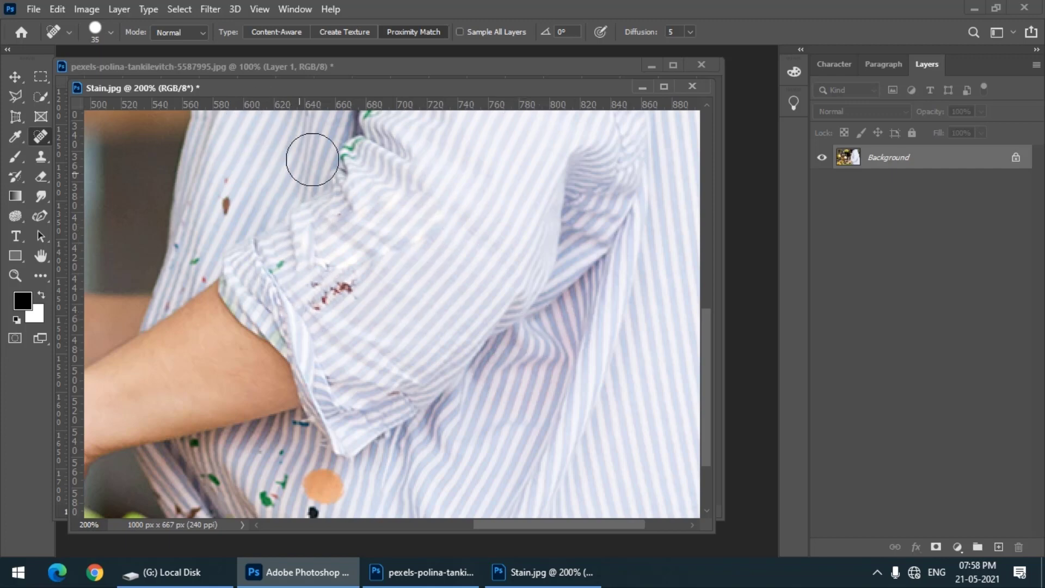
scroll(403, 273, "down", 3)
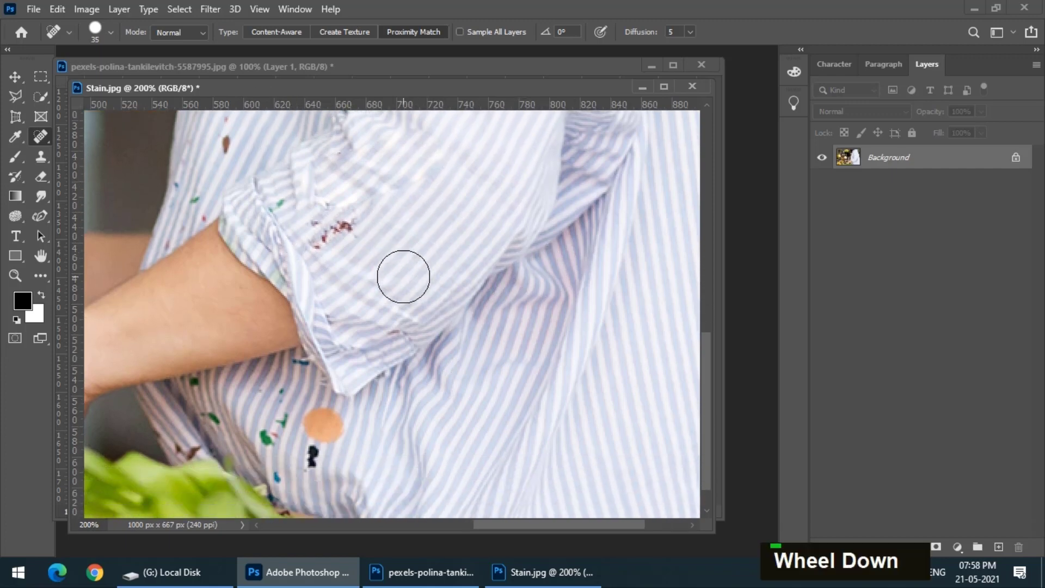
scroll(404, 277, "down", 2)
scroll(404, 275, "up", 2)
scroll(406, 273, "down", 1)
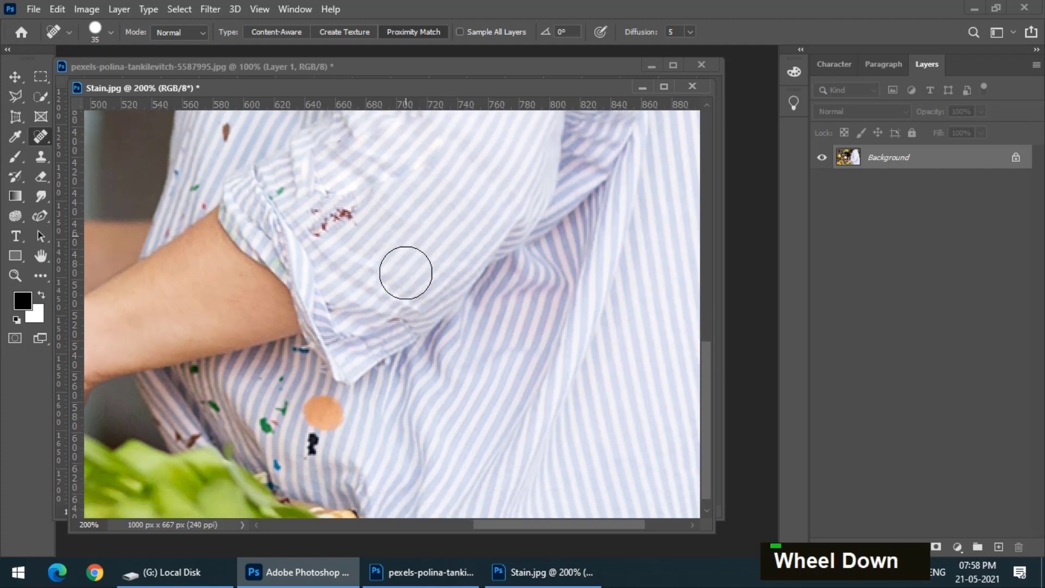
Try Proximity Match healing on the orange and black stains below the cuff, and undo the stroke
scroll(406, 272, "down", 3)
left_click_drag(326, 375, 315, 445)
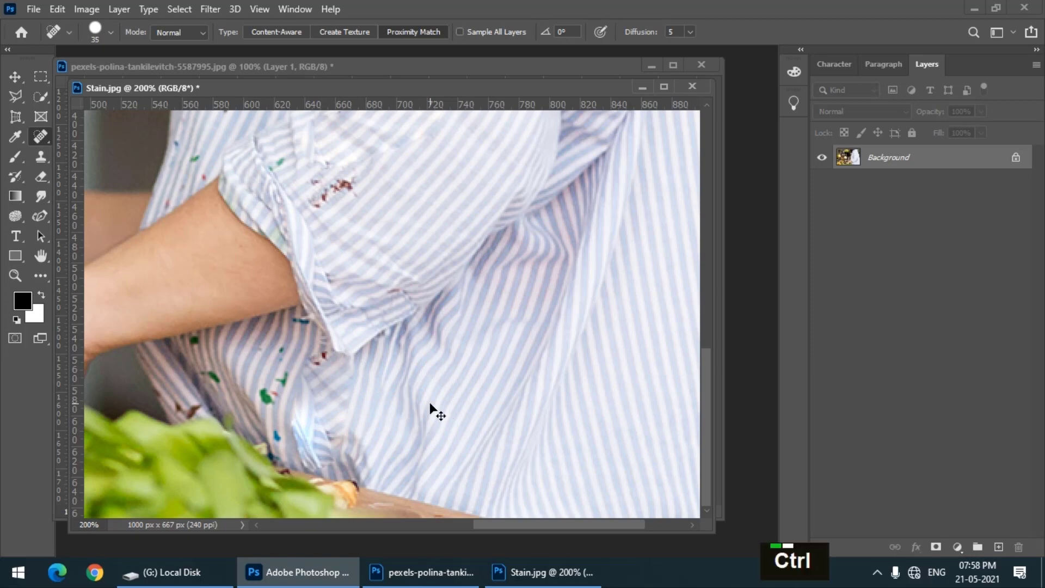
key("ctrl+z")
Switch the healing type to Content-Aware and heal the orange stain below the cuff
left_click(275, 31)
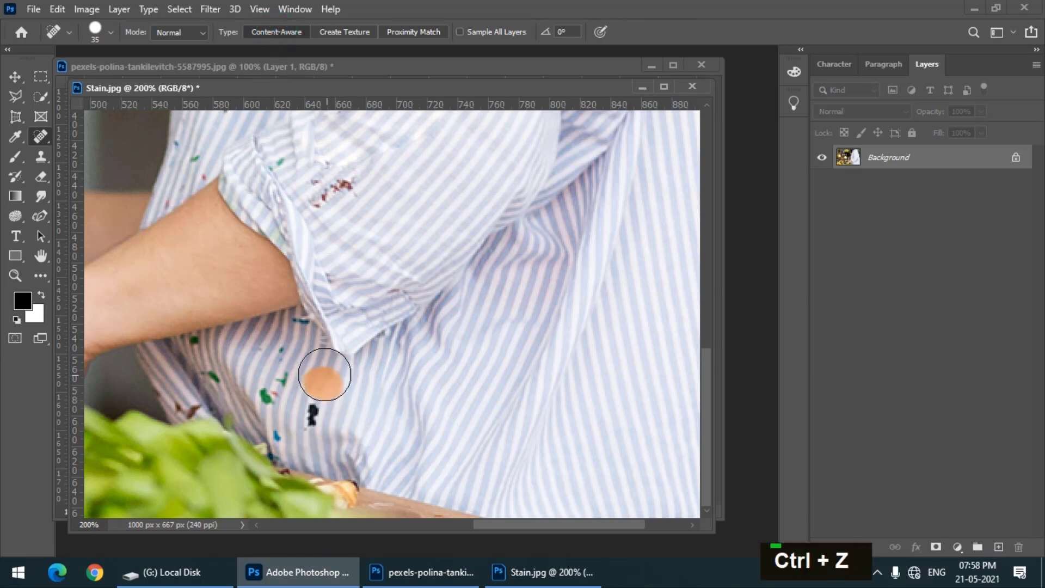
left_click_drag(326, 368, 319, 367)
scroll(435, 437, "up", 5)
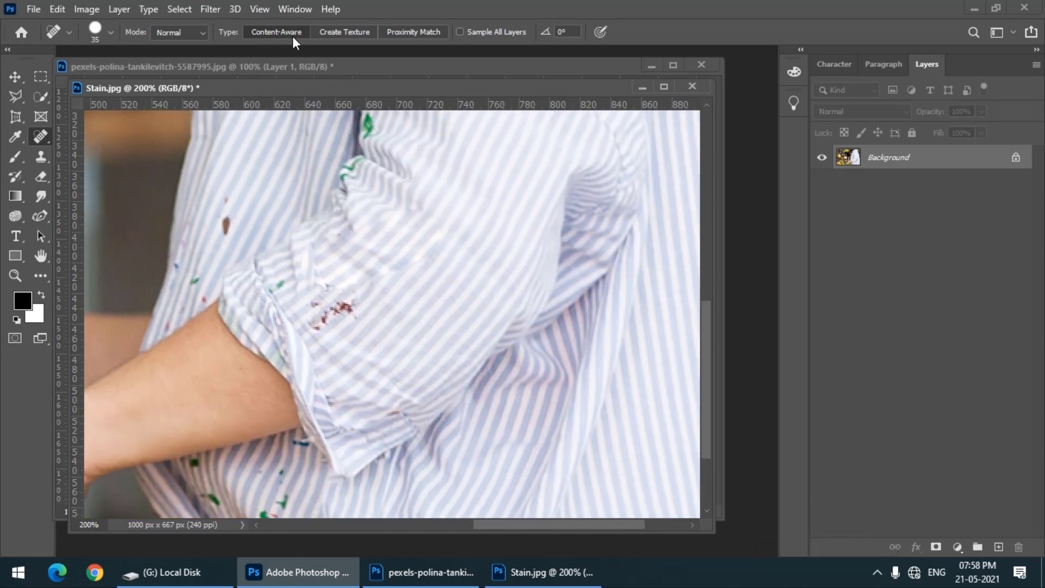
Move the Stain.jpg window aside at 66.7% zoom, and bring the portrait document forward in a repositioned window
left_click_drag(269, 97, 362, 126)
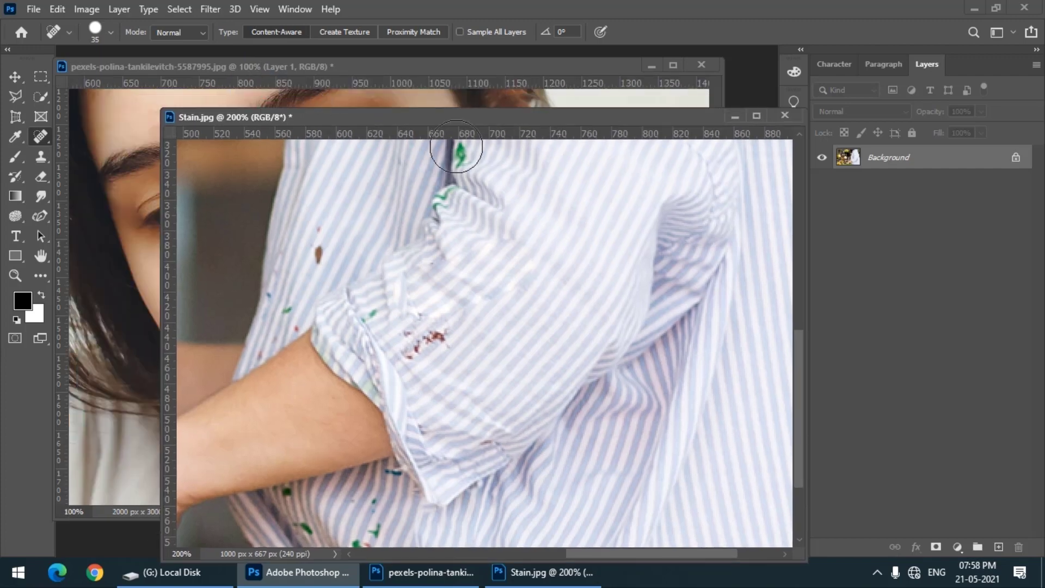
key("ctrl+minus")
key("ctrl+minus")
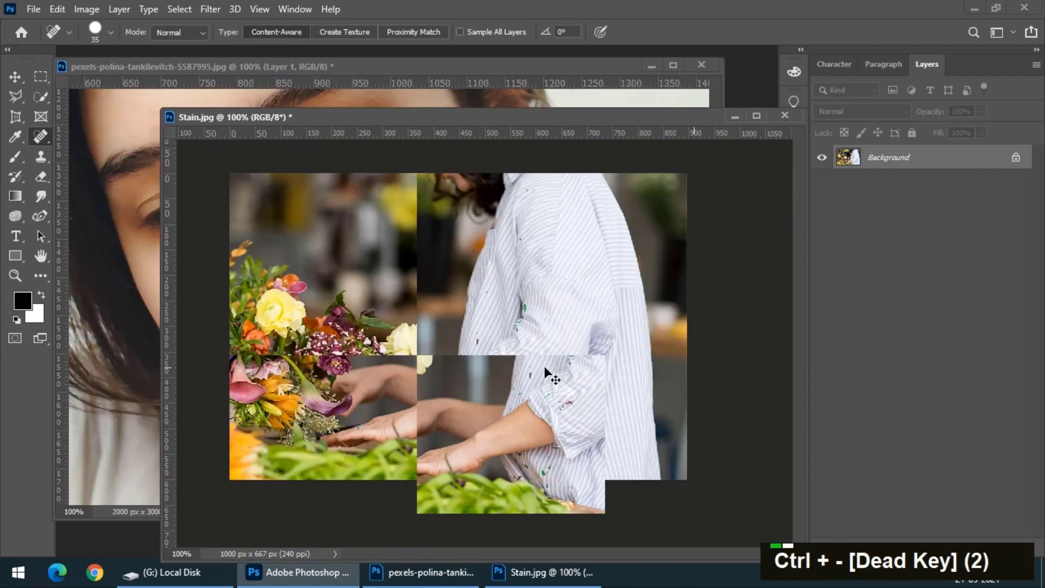
key("ctrl+minus")
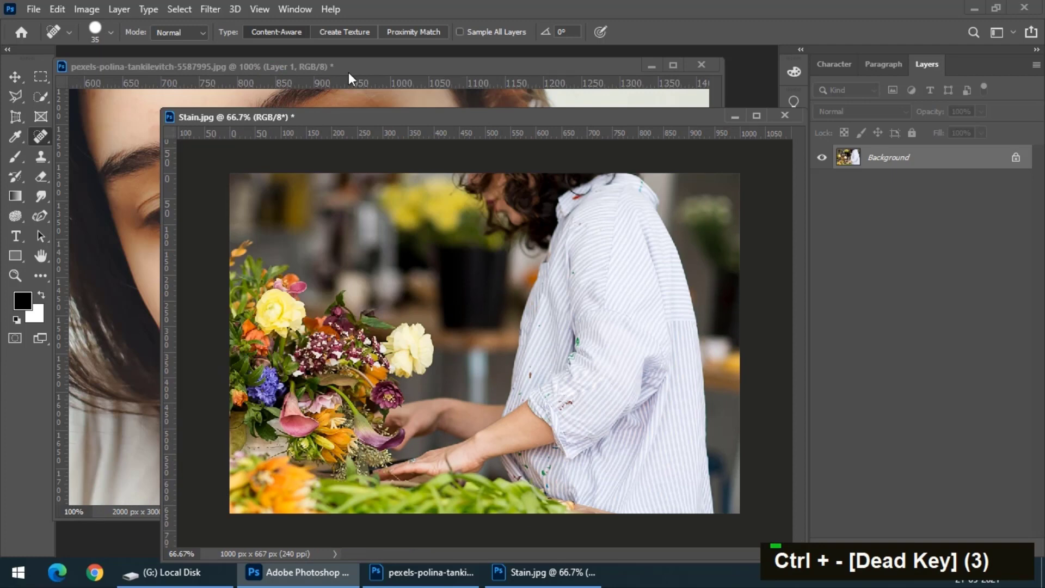
left_click_drag(304, 62, 411, 74)
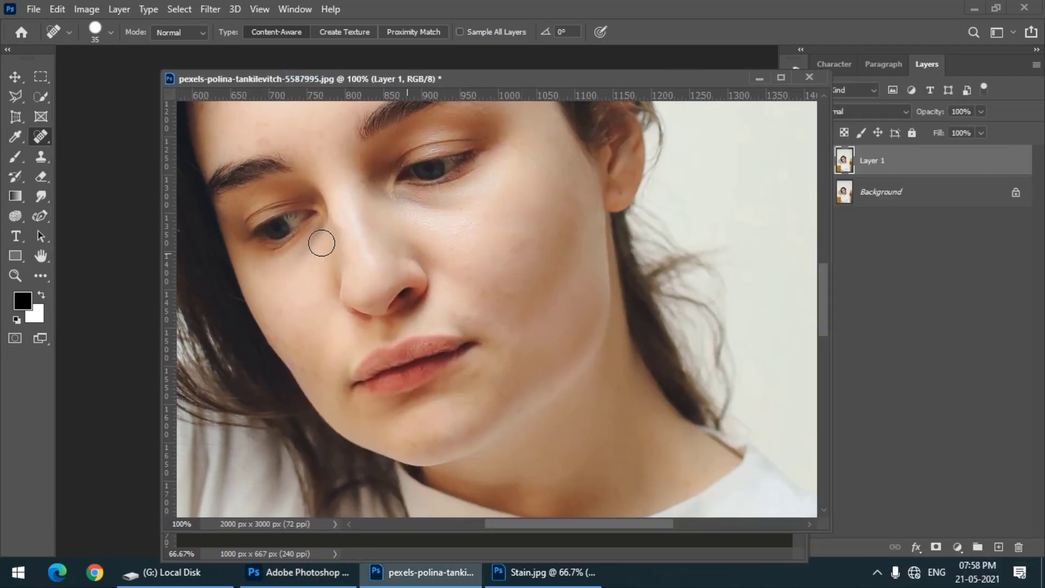
Open the flamingo photo shwetha-shankar-137724-unsplash from the Others folder and reposition its window
double_click(114, 214)
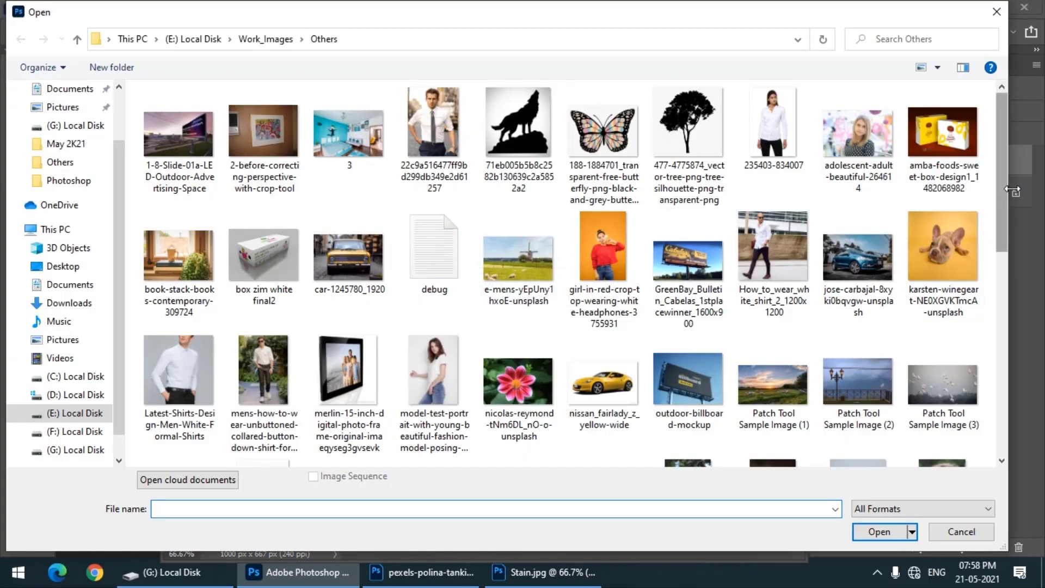
left_click_drag(997, 188, 1024, 367)
double_click(749, 285)
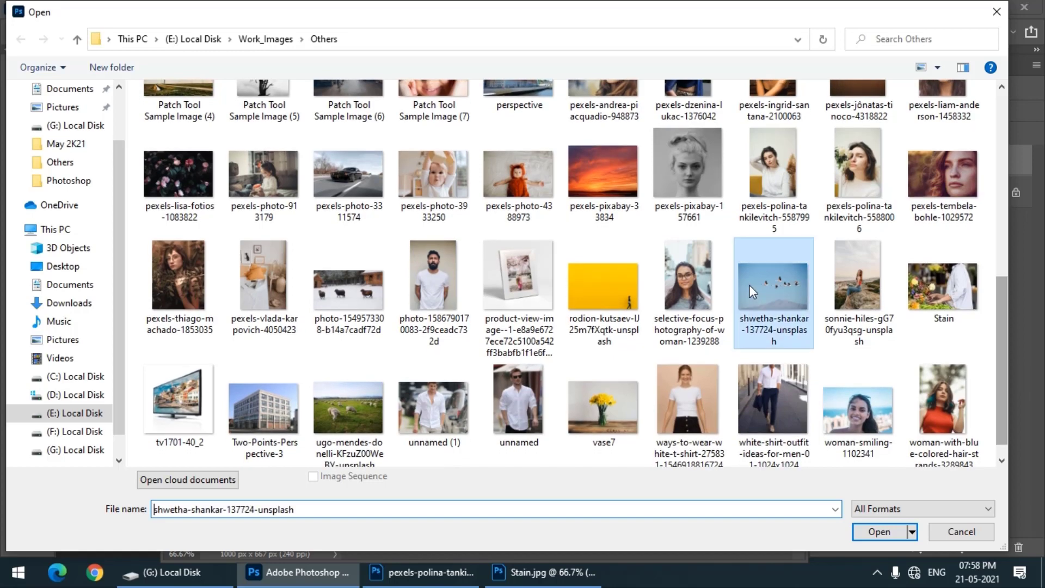
left_click_drag(507, 96, 231, 174)
Remove the leftmost flamingo from the sky with one Content-Aware Spot Healing dab at brush size 800
key("ctrl+equal")
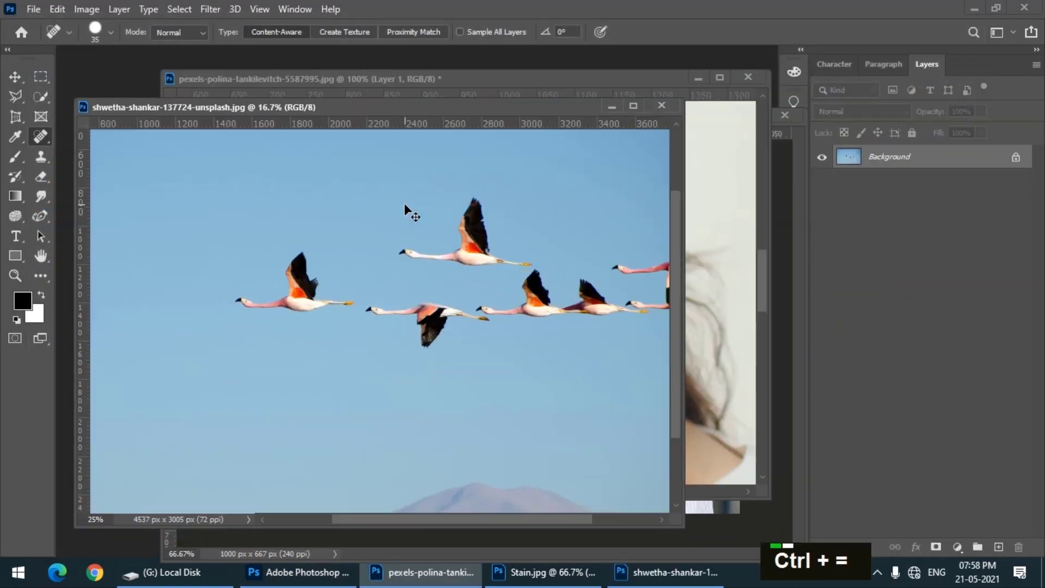
key("bracketright")
key("bracketright")
key("bracketright")
key("bracketright")
key("bracketright")
key("bracketright")
key("bracketright")
key("bracketright")
key("bracketright")
key("bracketright")
key("bracketright")
key("bracketright")
key("bracketright")
key("bracketright")
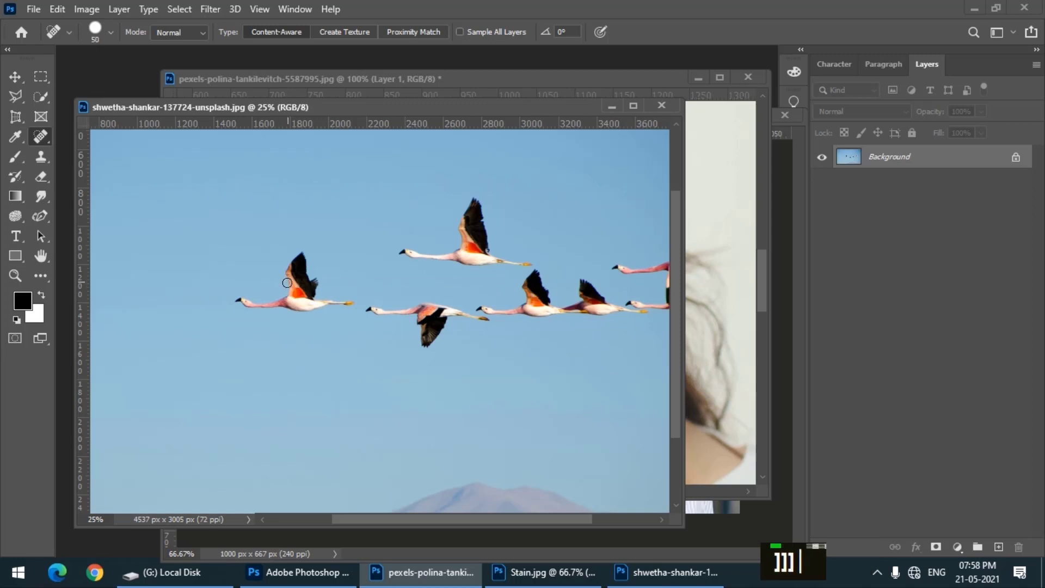
key("bracketright")
key("bracketright")
key("bracketright")
key("bracketright")
key("bracketright")
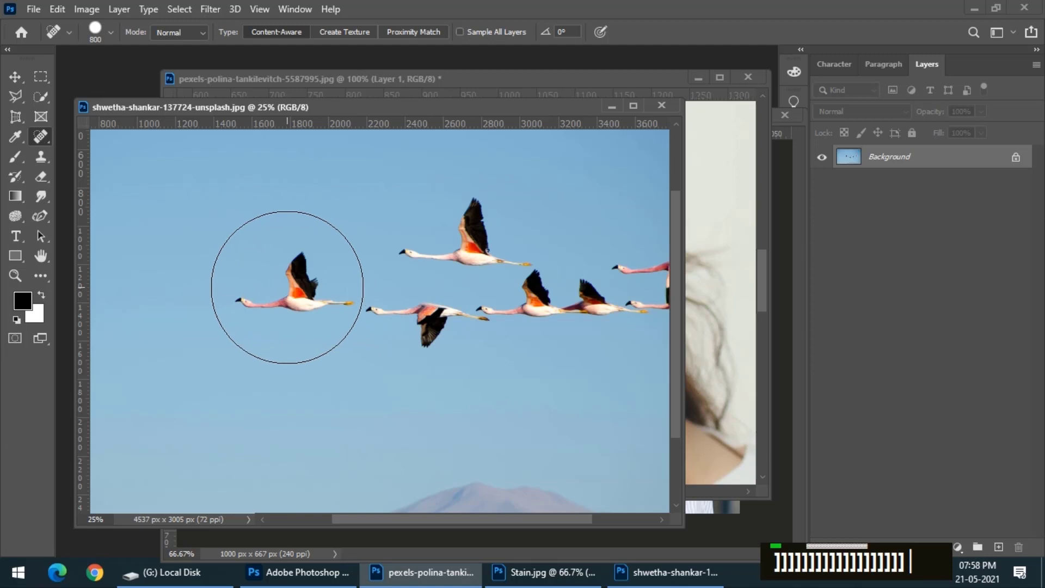
left_click(287, 287)
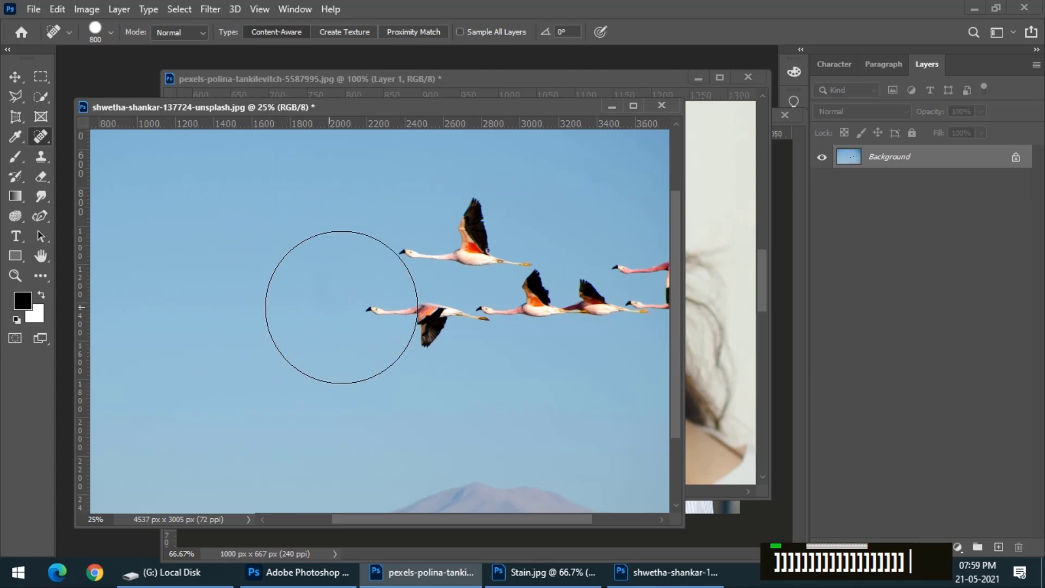
key("ctrl+minus")
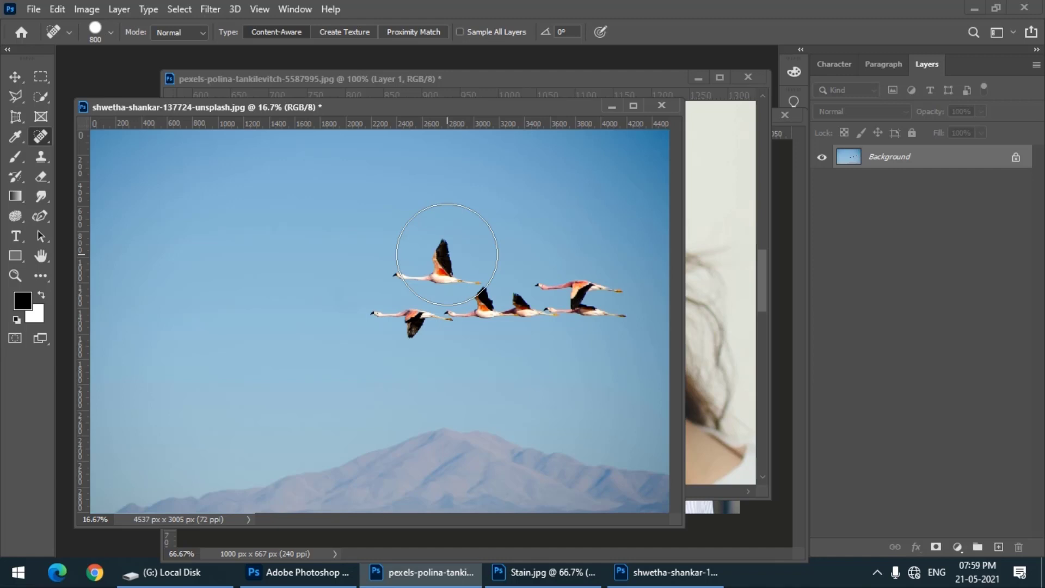
Bring the portrait document forward, reduce the brush size to 100, and reposition its window
left_click(490, 80)
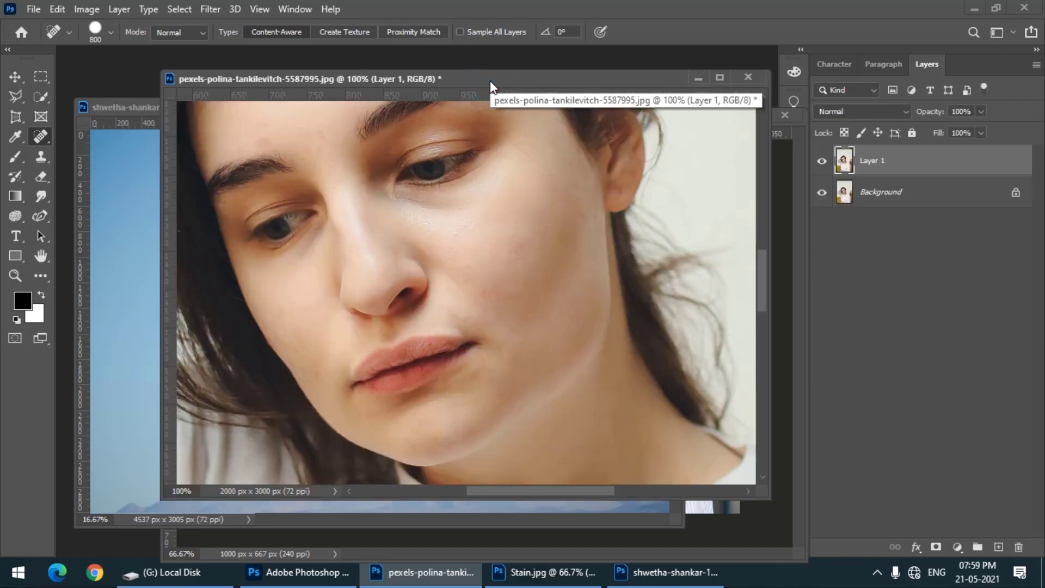
key("bracketleft")
key("bracketleft")
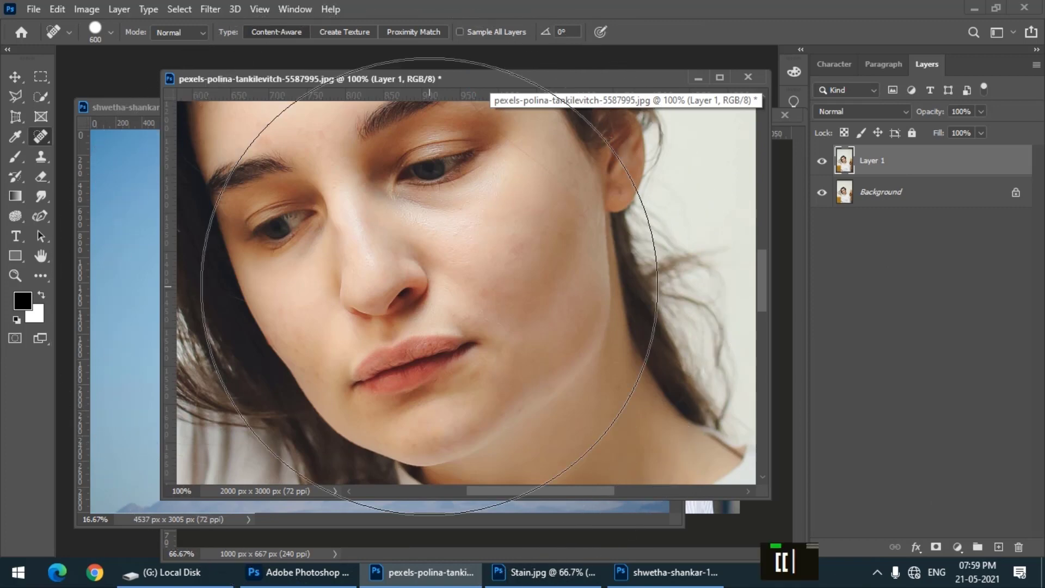
key("bracketleft")
key("bracketleft")
key("bracketleft")
key("bracketleft")
key("bracketleft")
key("bracketleft")
key("bracketleft")
key("bracketleft")
key("bracketleft")
key("bracketleft")
key("bracketleft")
key("bracketleft")
key("bracketleft")
key("bracketleft")
key("bracketleft")
key("bracketleft")
key("bracketleft")
key("bracketleft")
key("bracketleft")
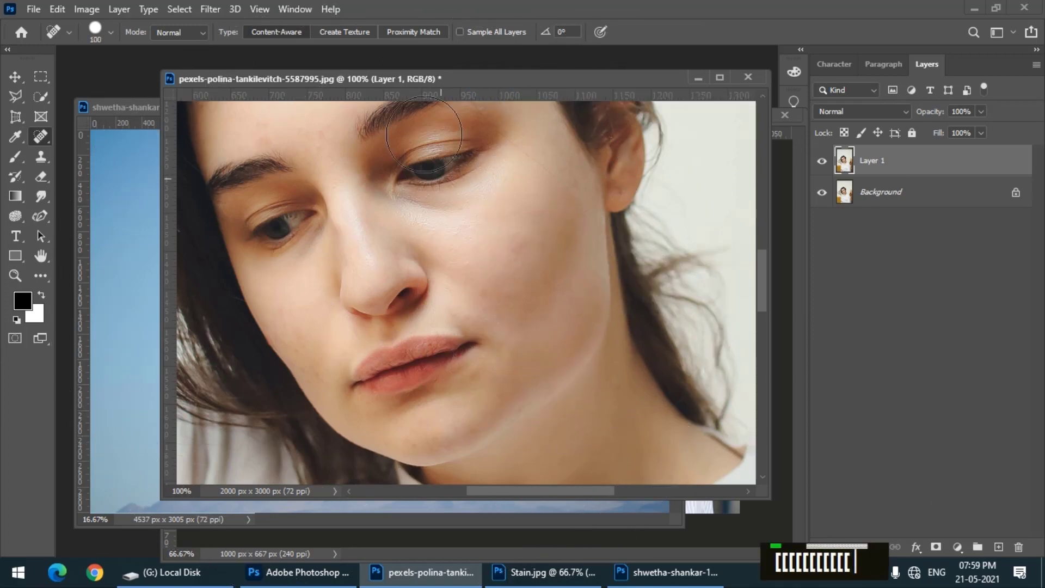
left_click_drag(408, 83, 369, 81)
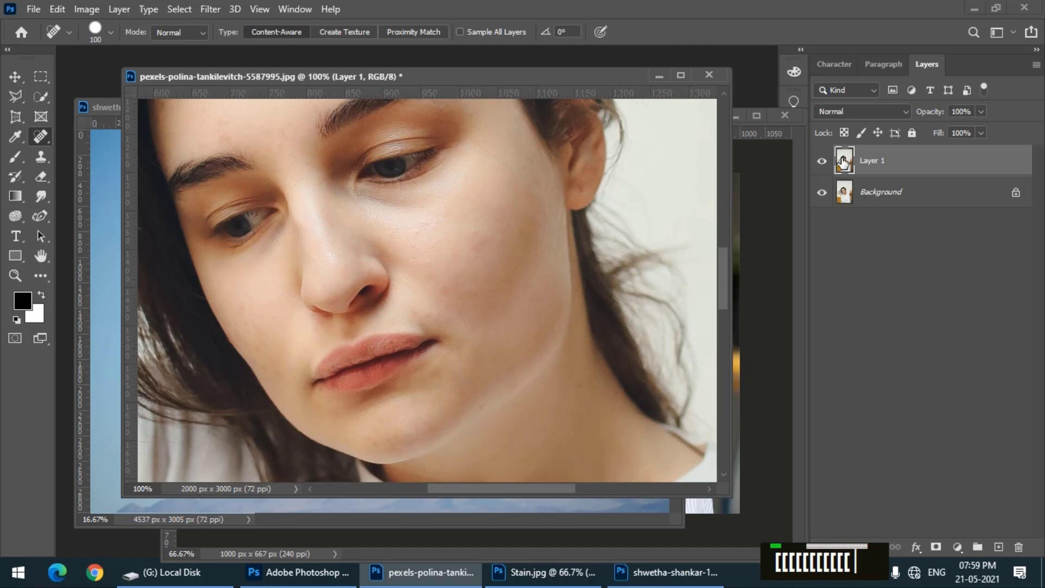
Toggle the visibility of Layer 1 to compare the portrait's skin before and after the retouching
double_click(822, 161)
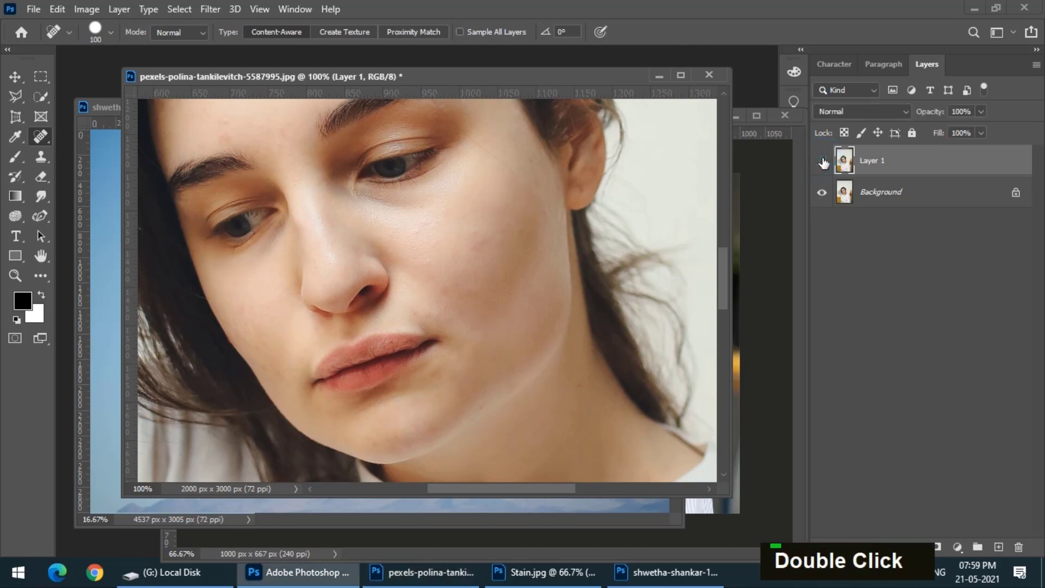
left_click(823, 161)
left_click(822, 161)
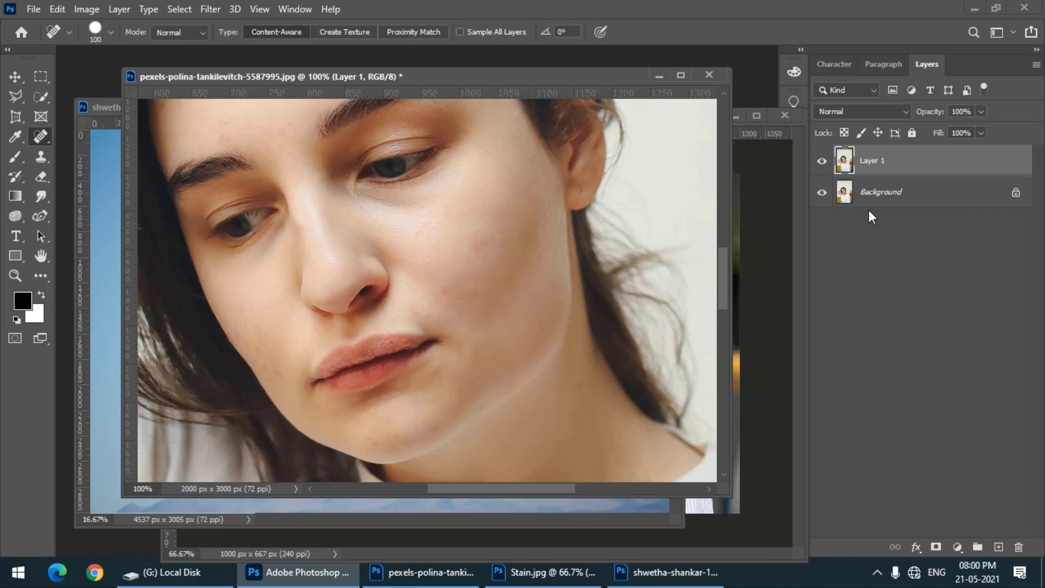
key("ISO_Level3_Shift")
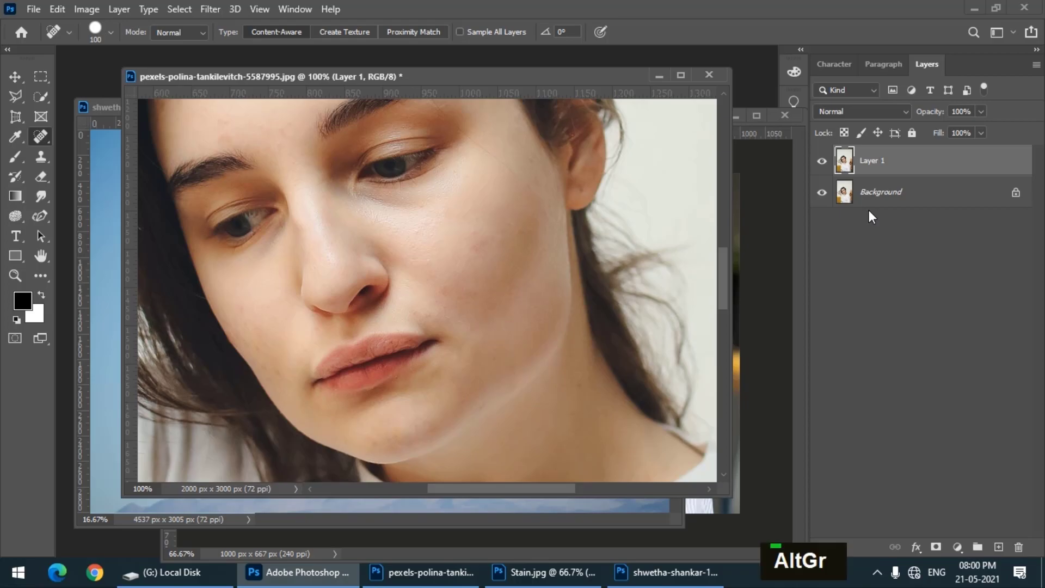